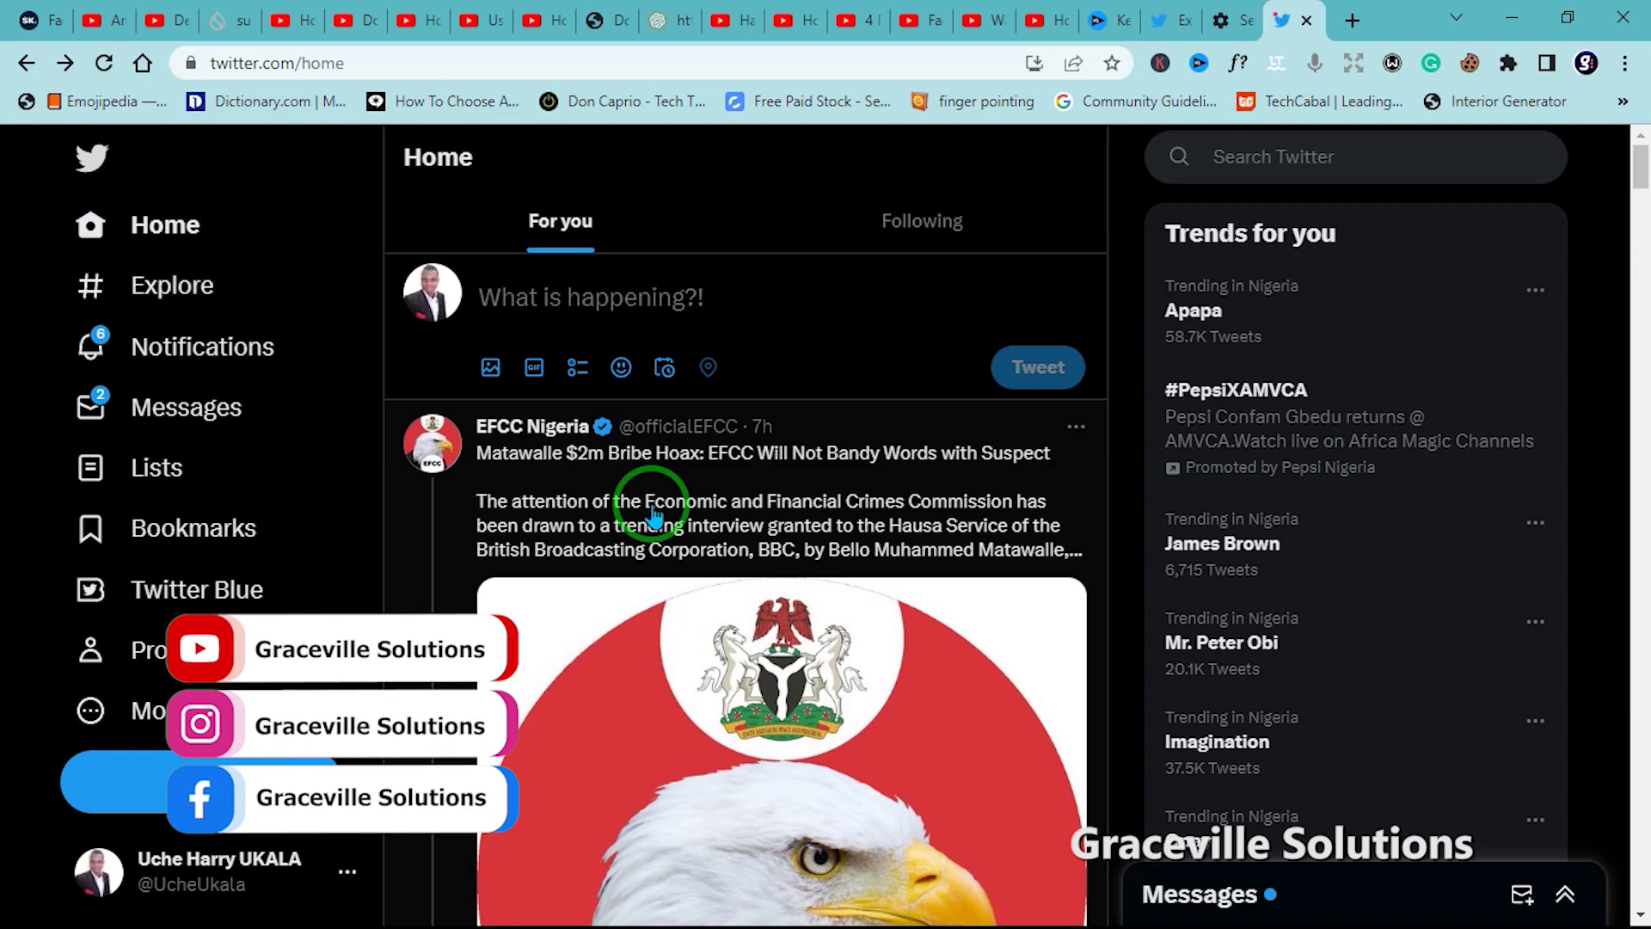
scroll(655, 513, "down", 2)
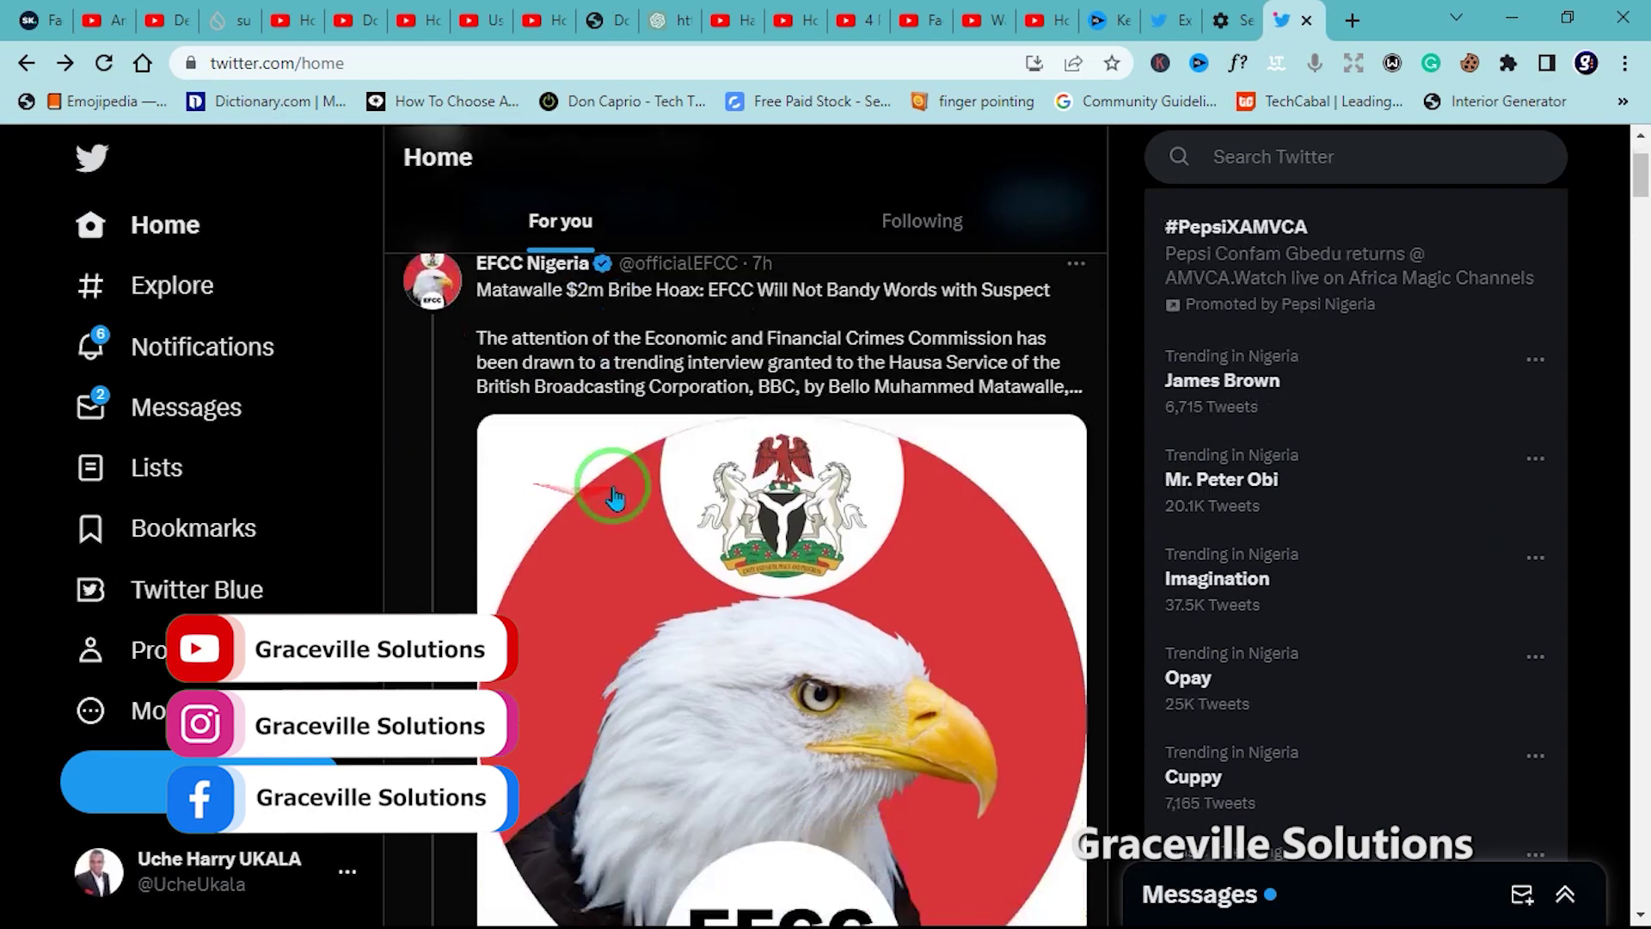
scroll(722, 490, "up", 2)
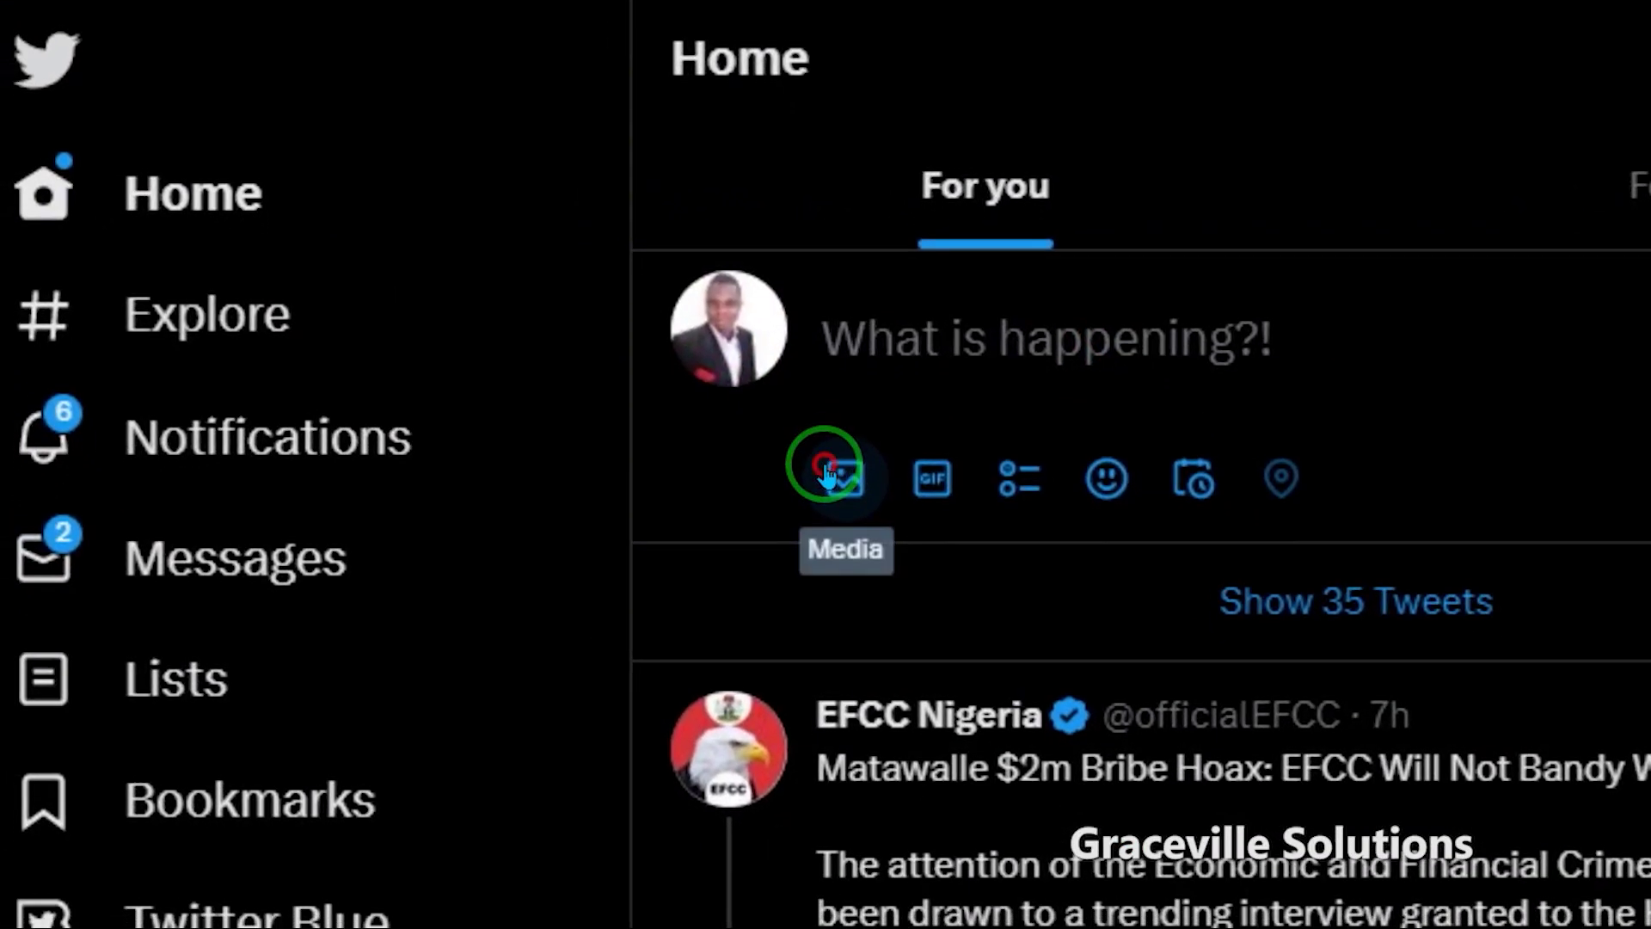
Step: Paste 'how to design a party flyer' from Notepad into a new tweet draft
left_click(826, 462)
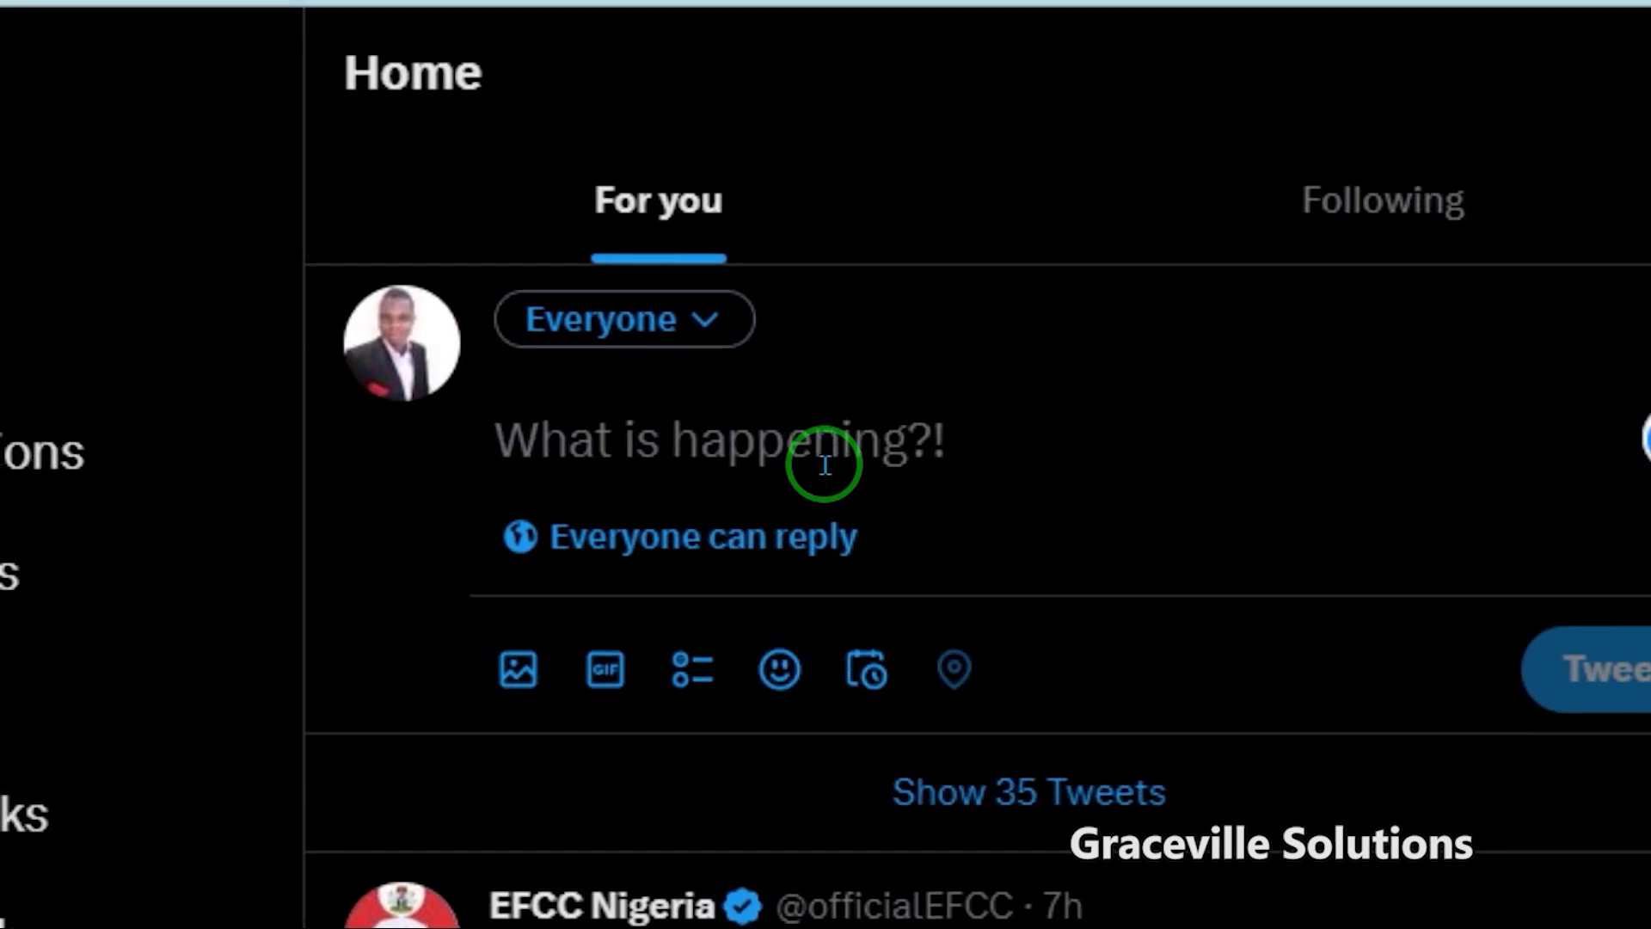
key("super")
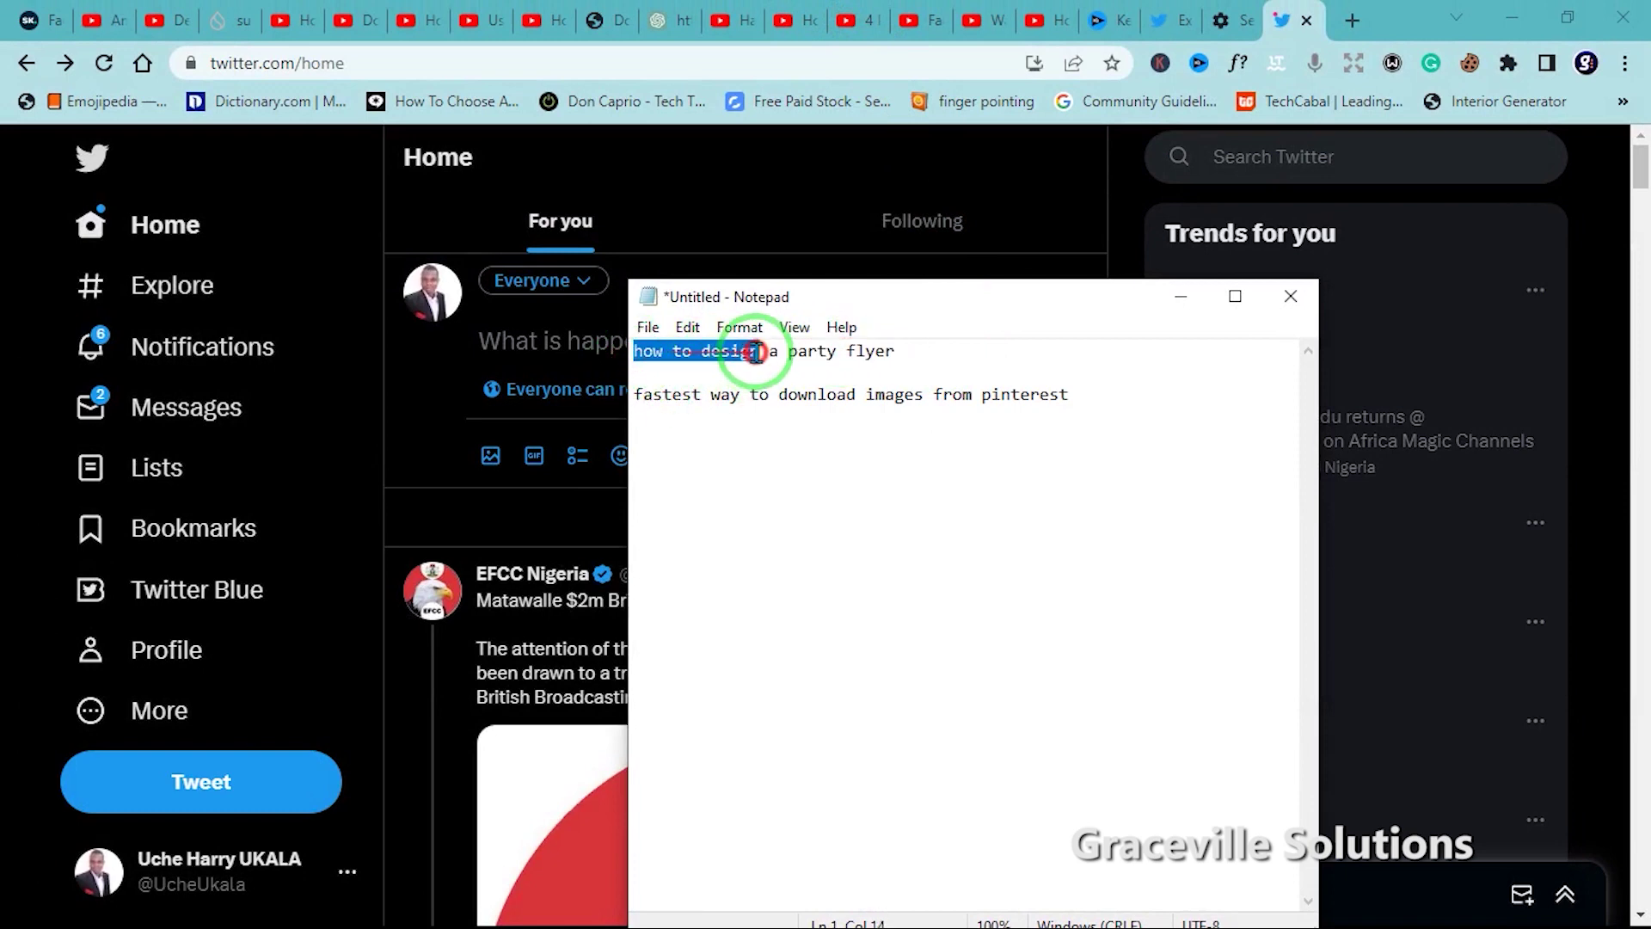
left_click(687, 201)
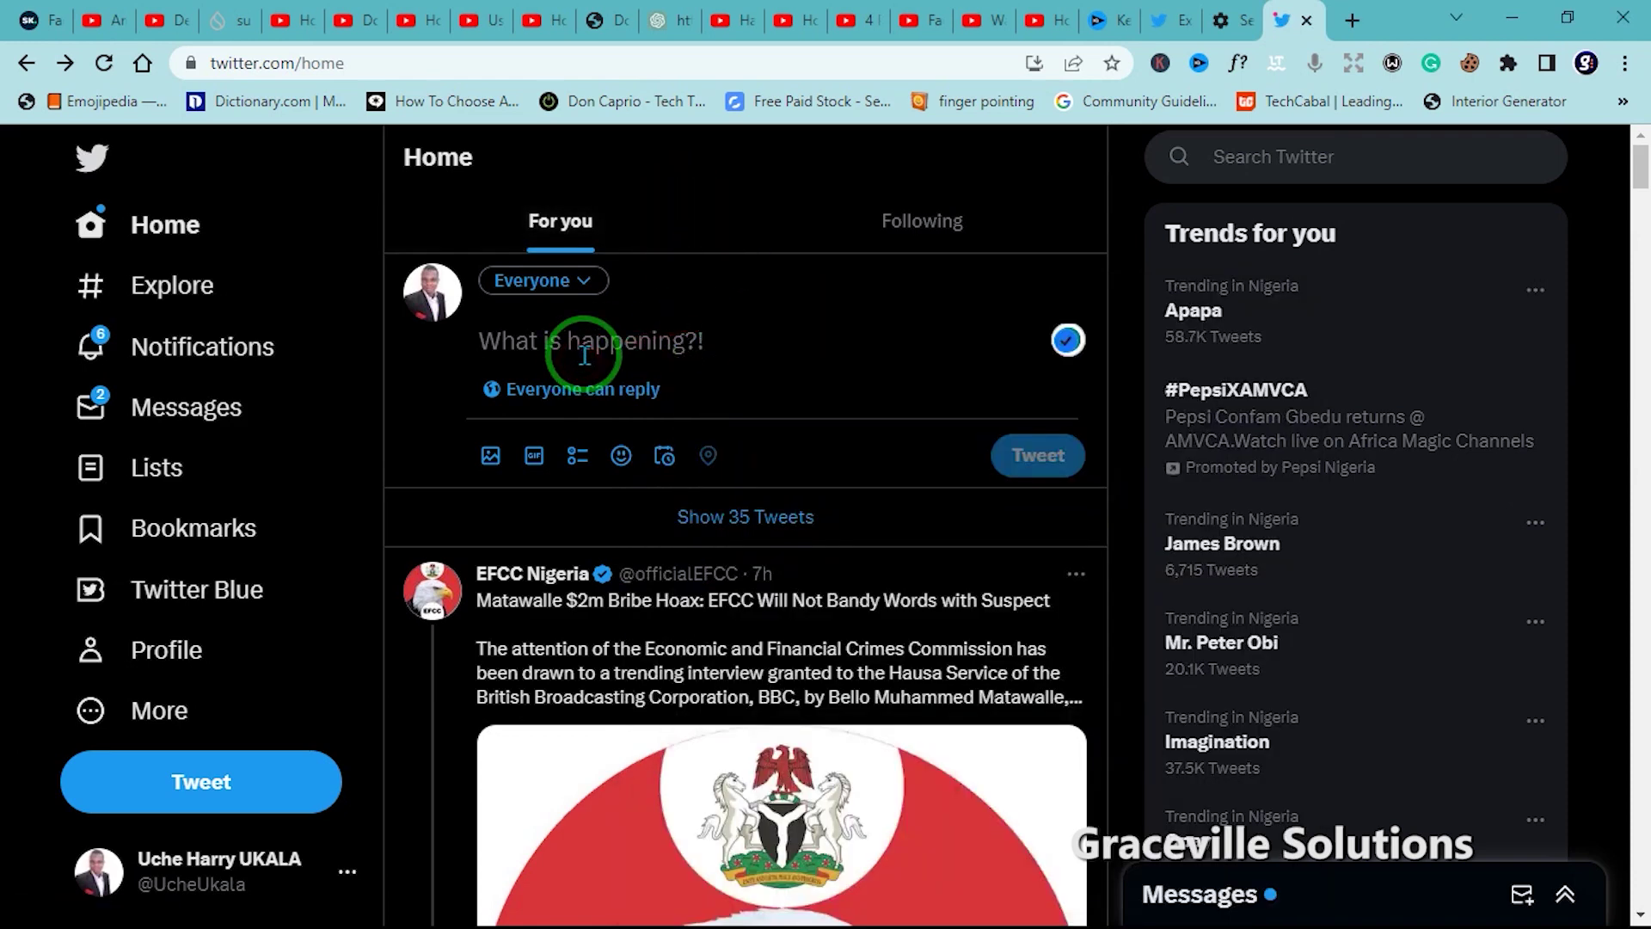
scroll(584, 349, "down", 5)
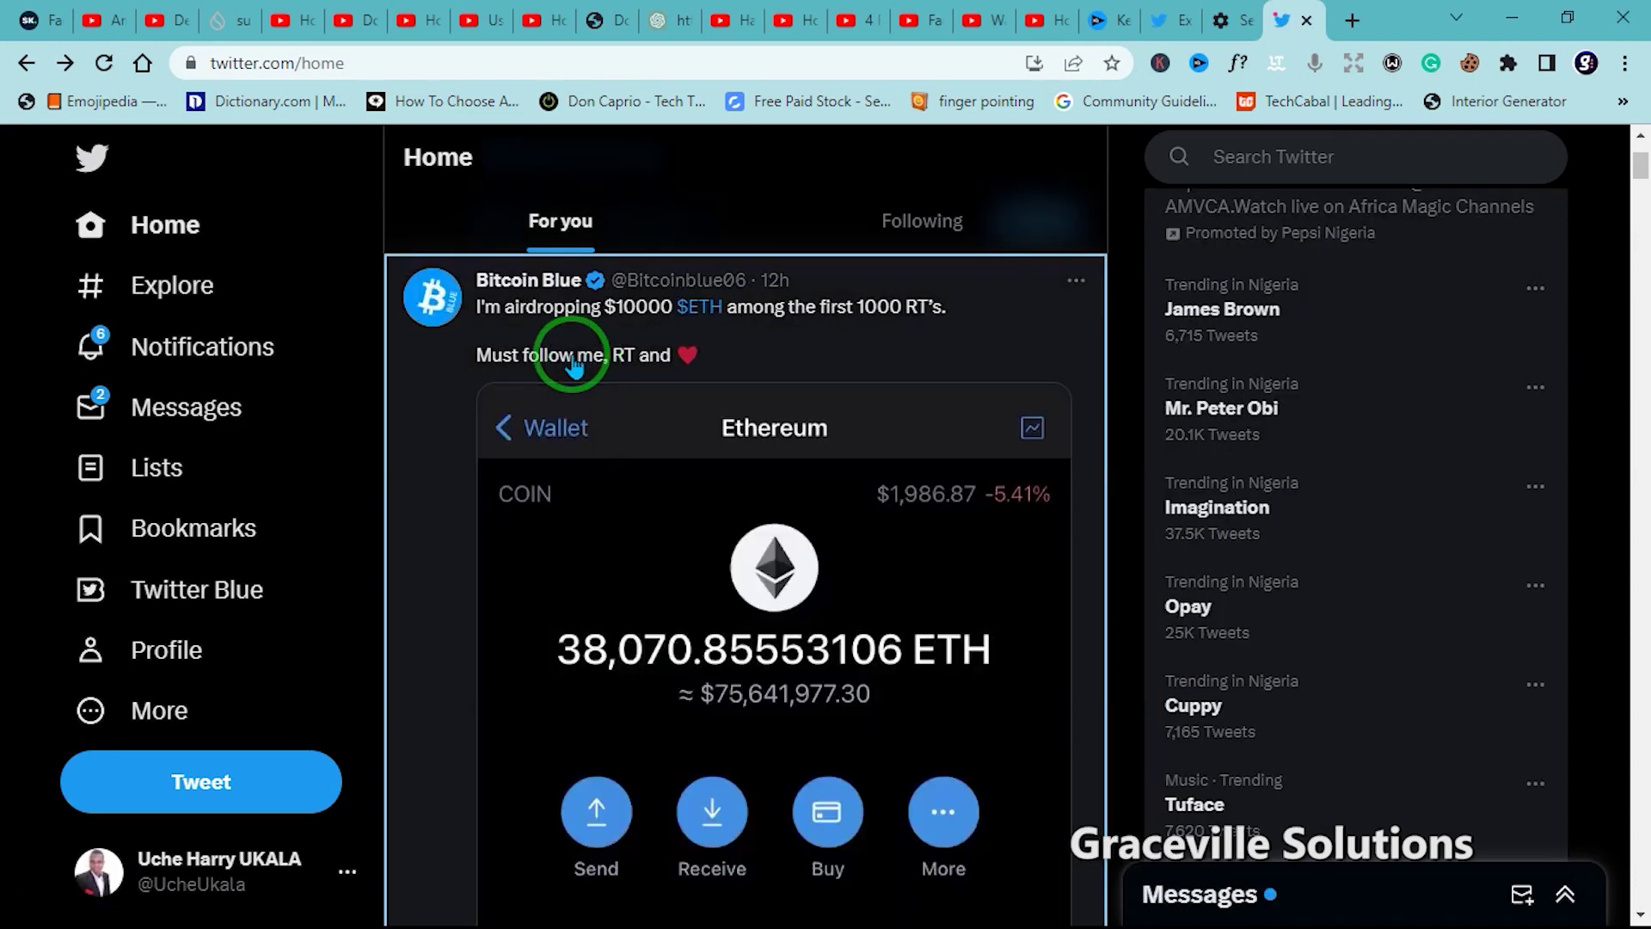
scroll(574, 365, "up", 5)
left_click(574, 343)
type("how to design a party flyer")
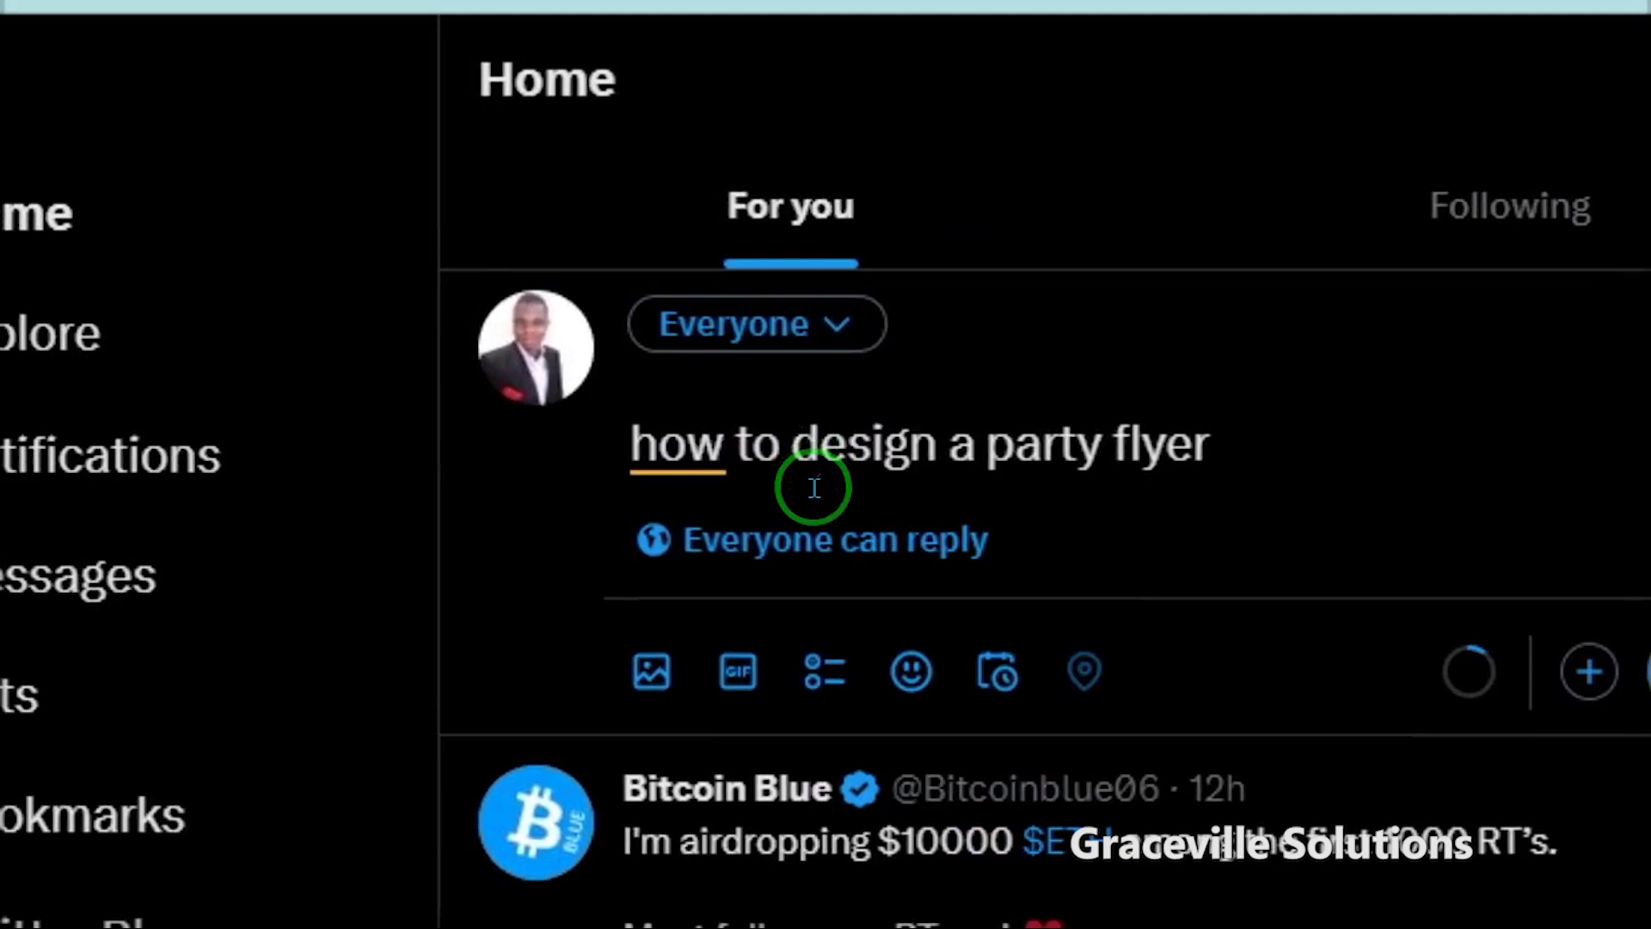
Step: Attach the social media party flyer image file to the draft tweet
left_click(832, 474)
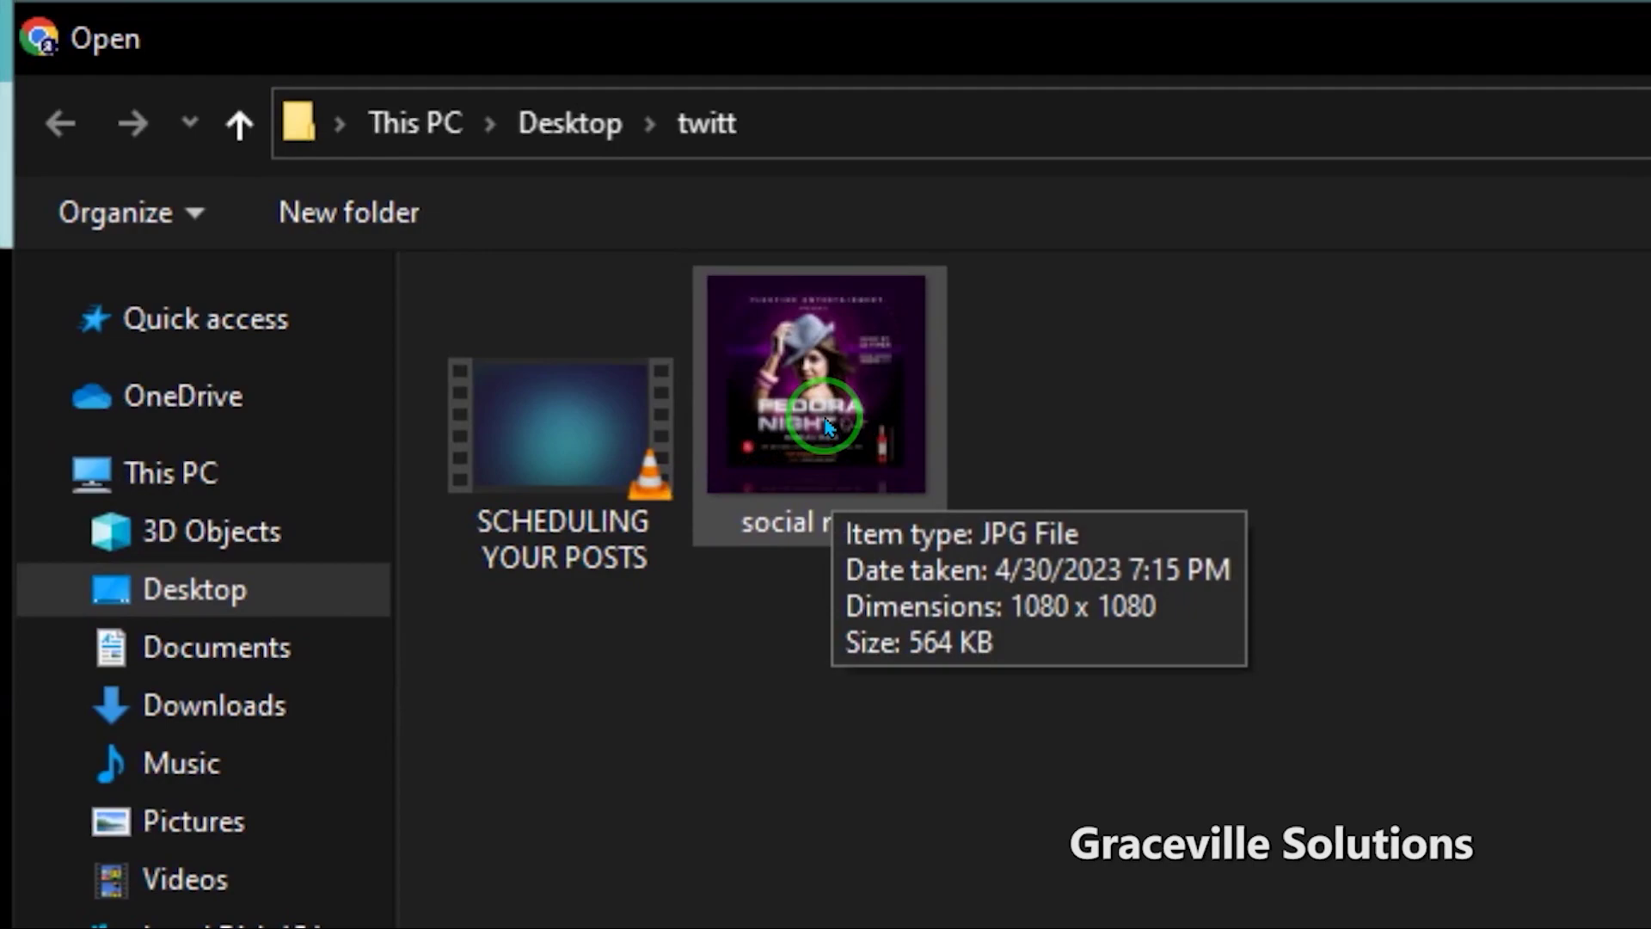
double_click(827, 419)
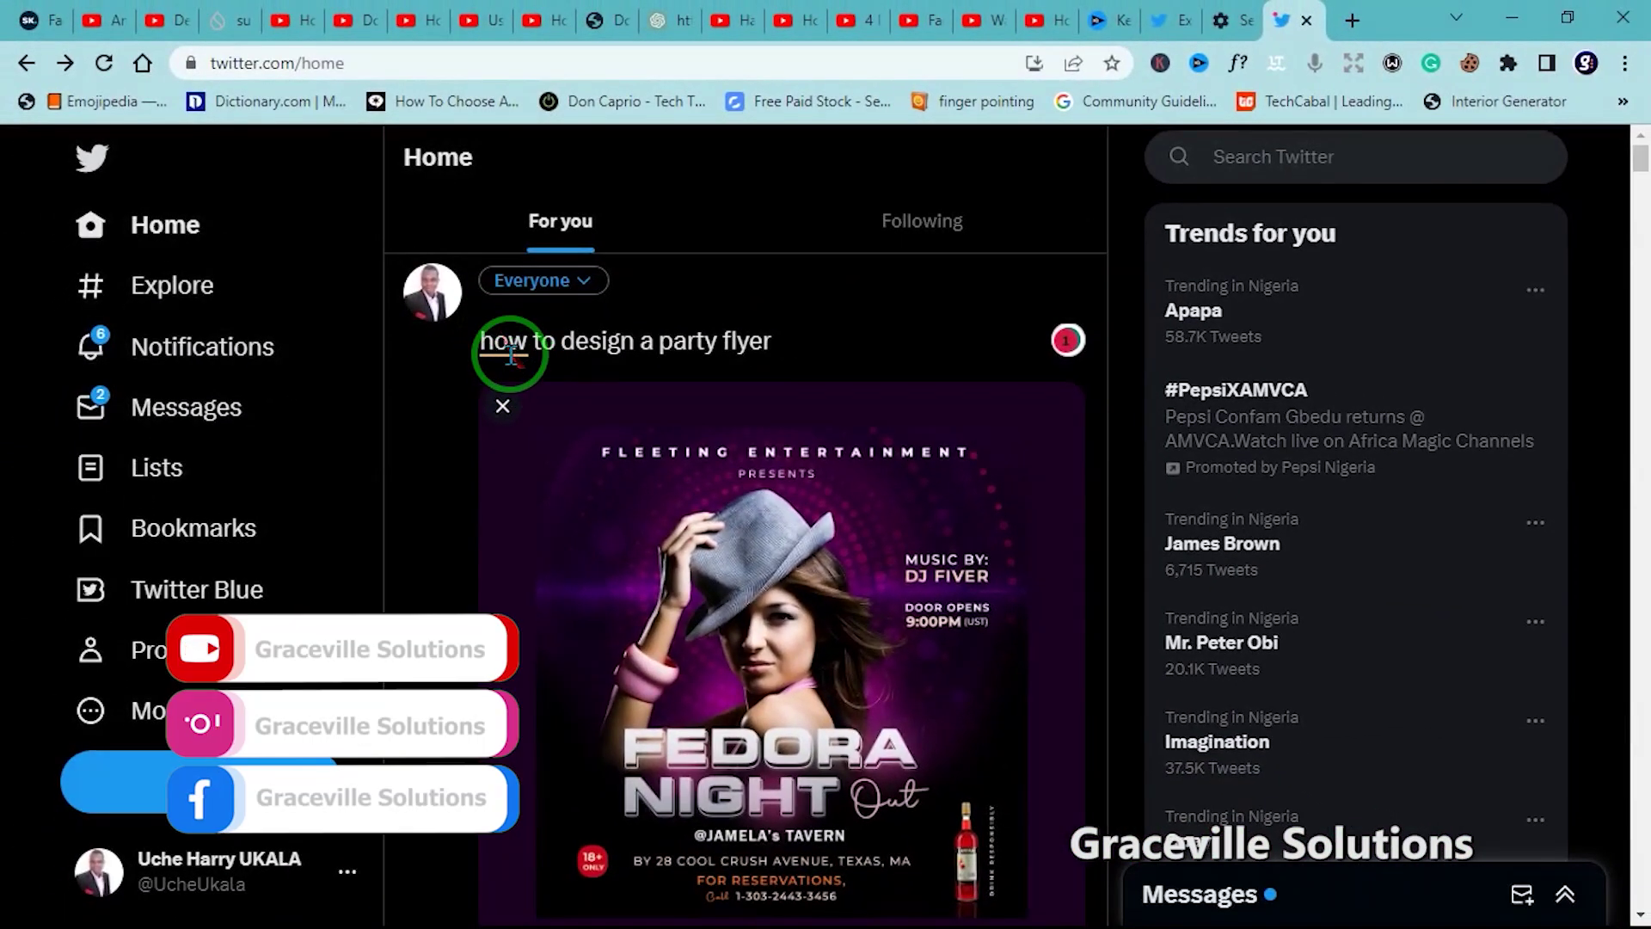
Step: Capitalise 'how' to 'How' and add #partydesign #partyflyerdesign after 'flyer'
left_click(504, 342)
left_click(525, 486)
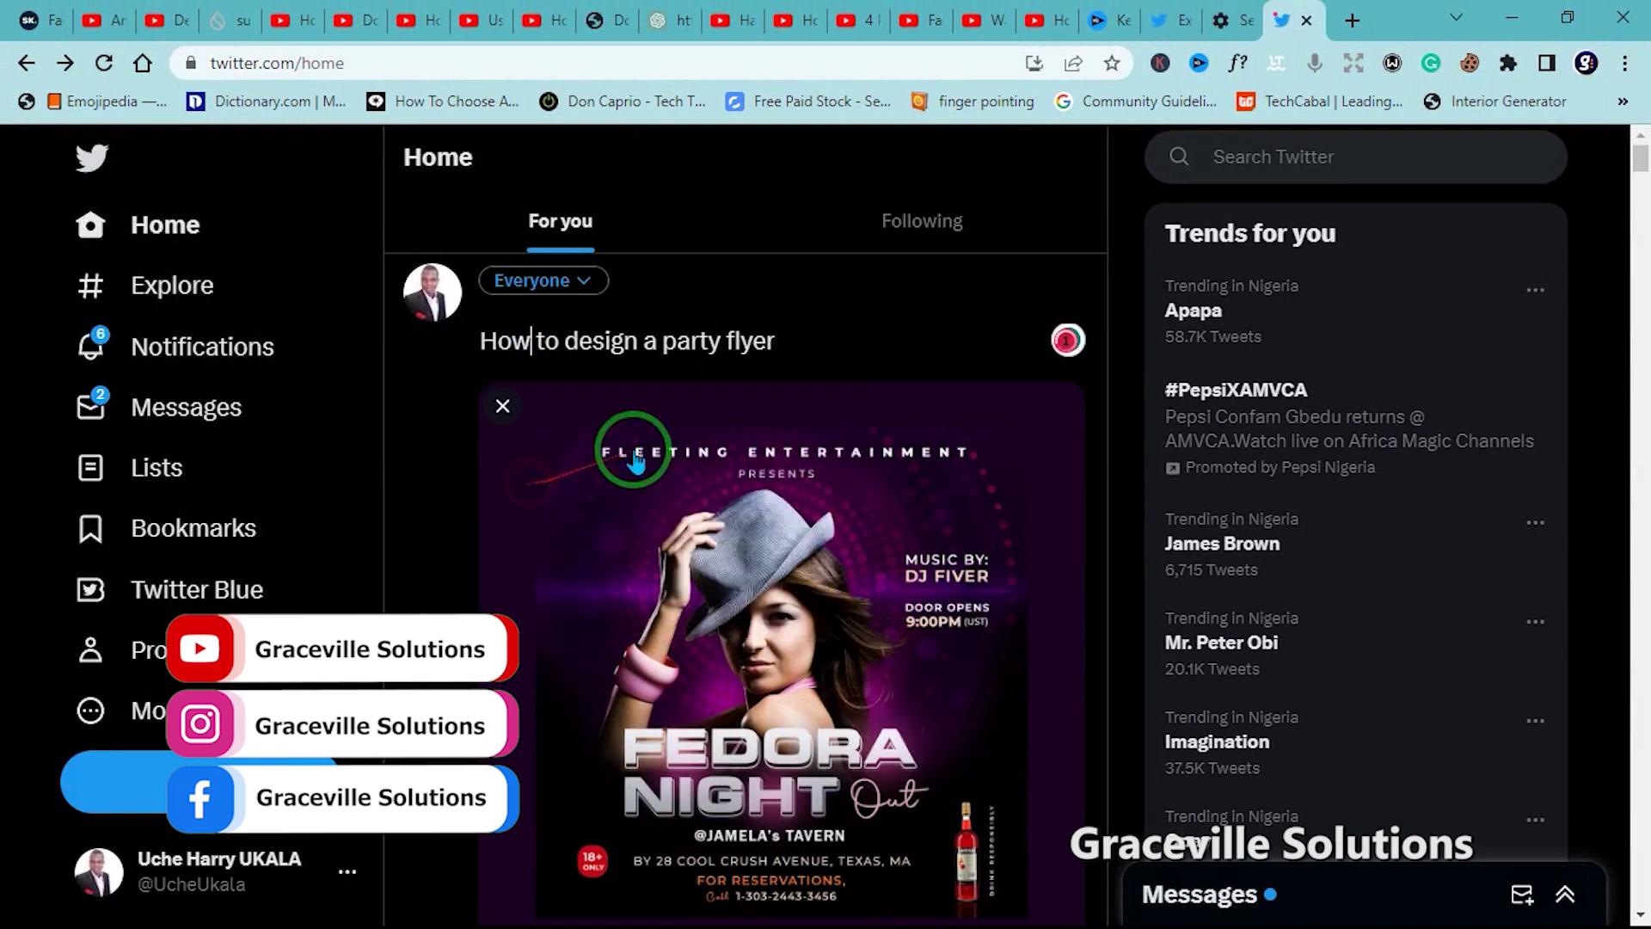
left_click(809, 345)
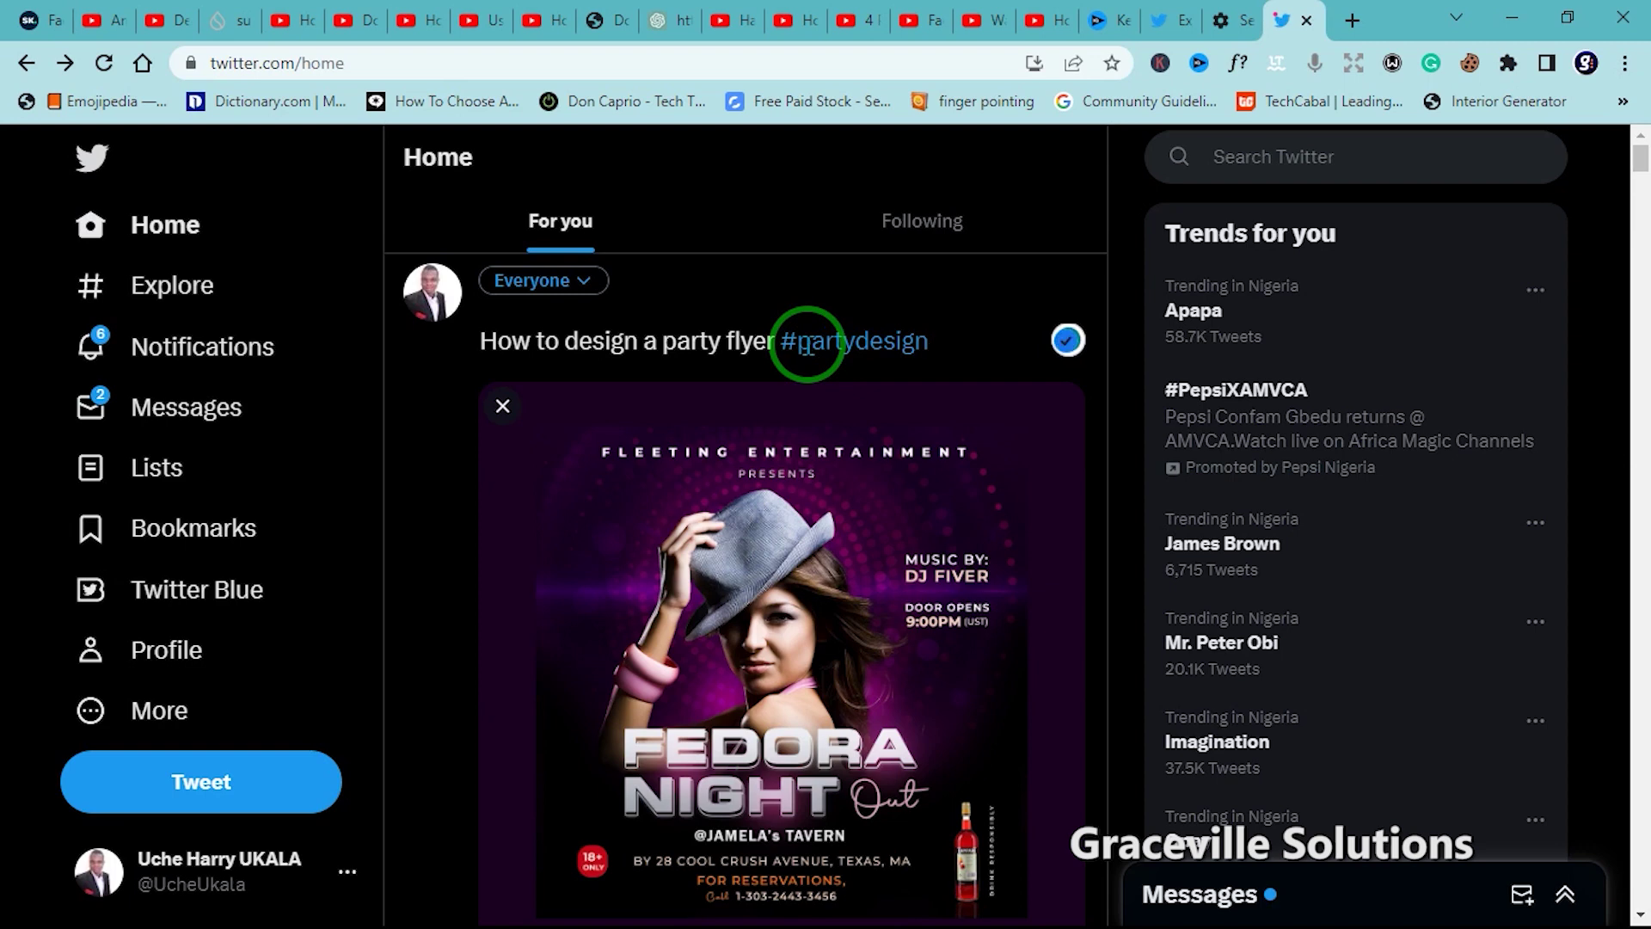
type("partyflyerdesign")
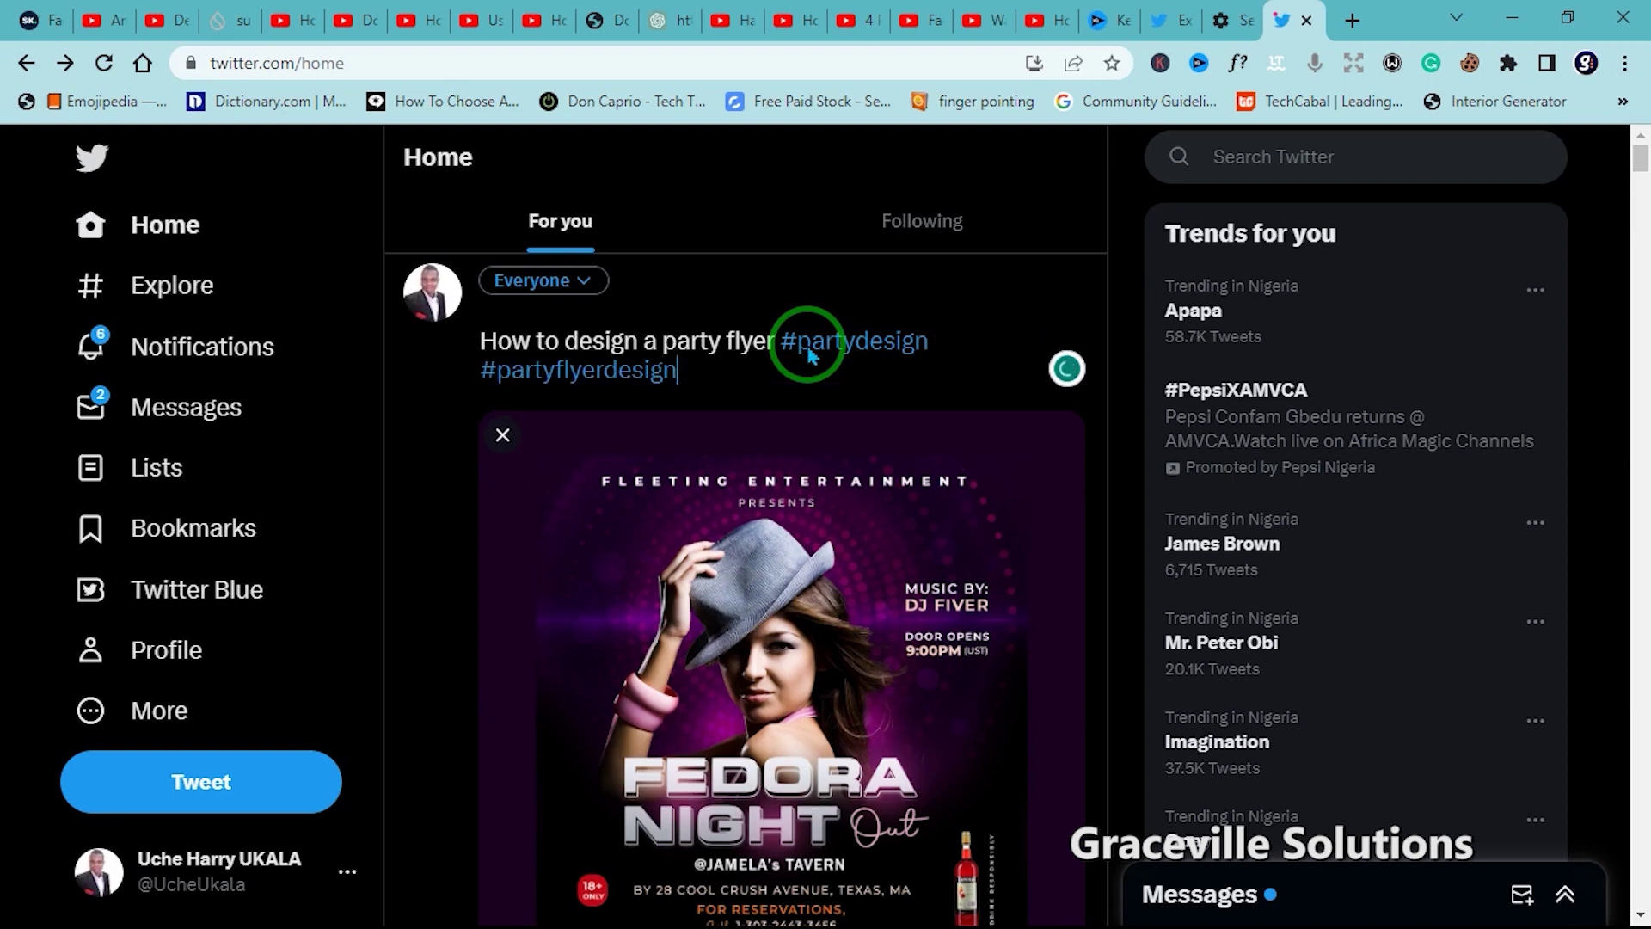
scroll(810, 516, "down", 5)
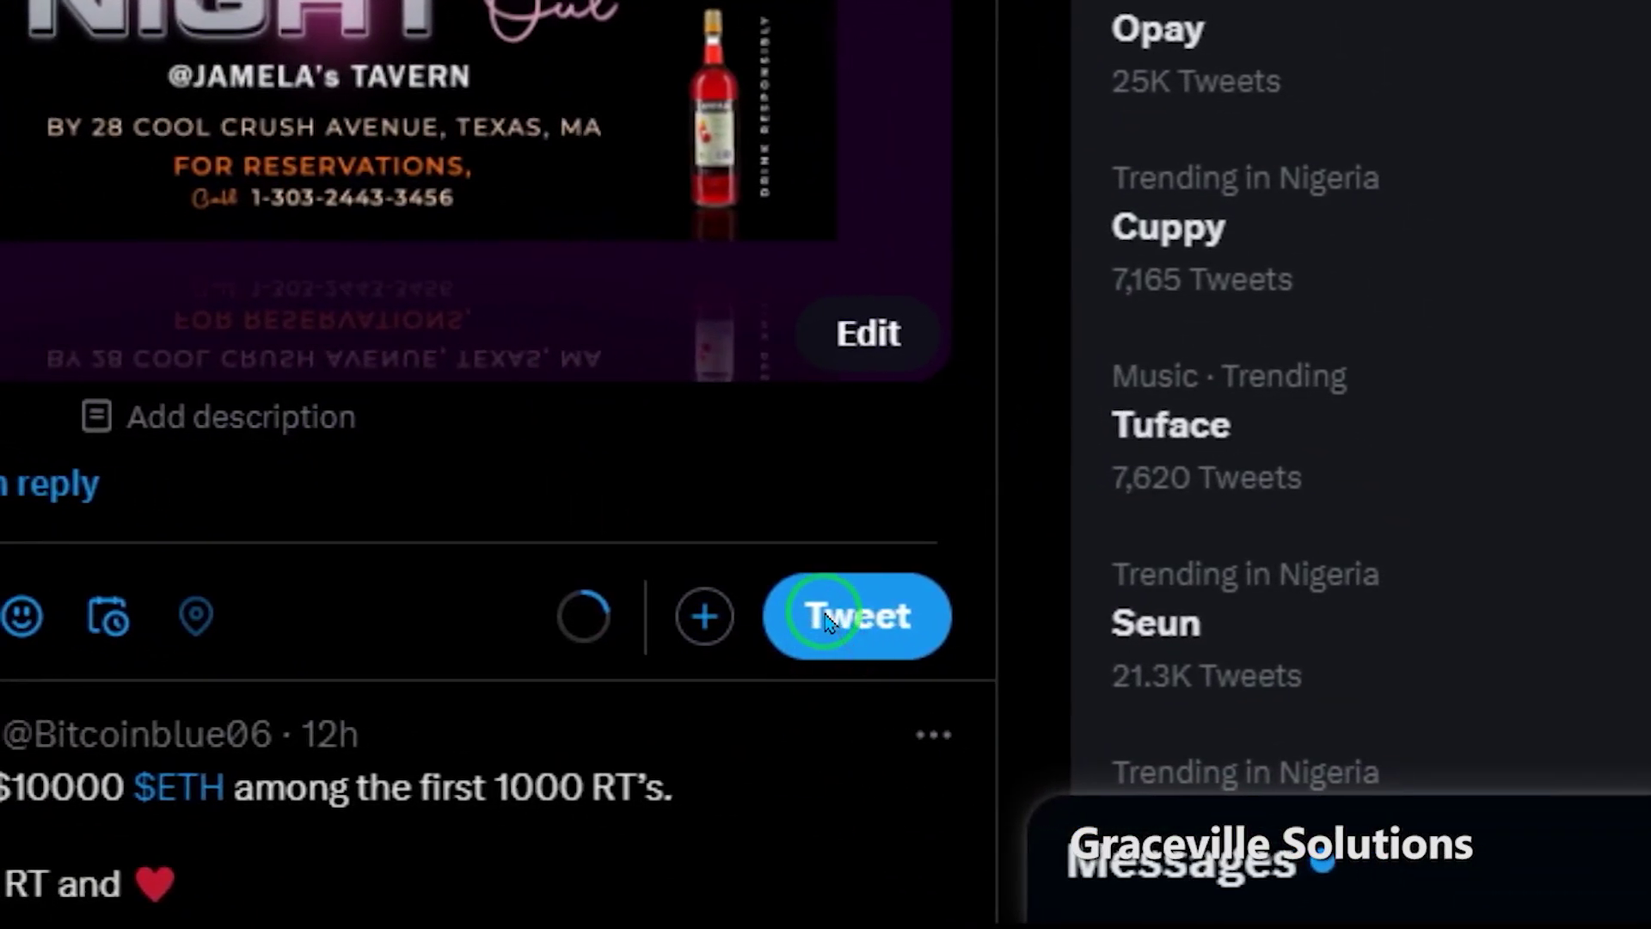
scroll(826, 516, "up", 5)
scroll(825, 452, "down", 5)
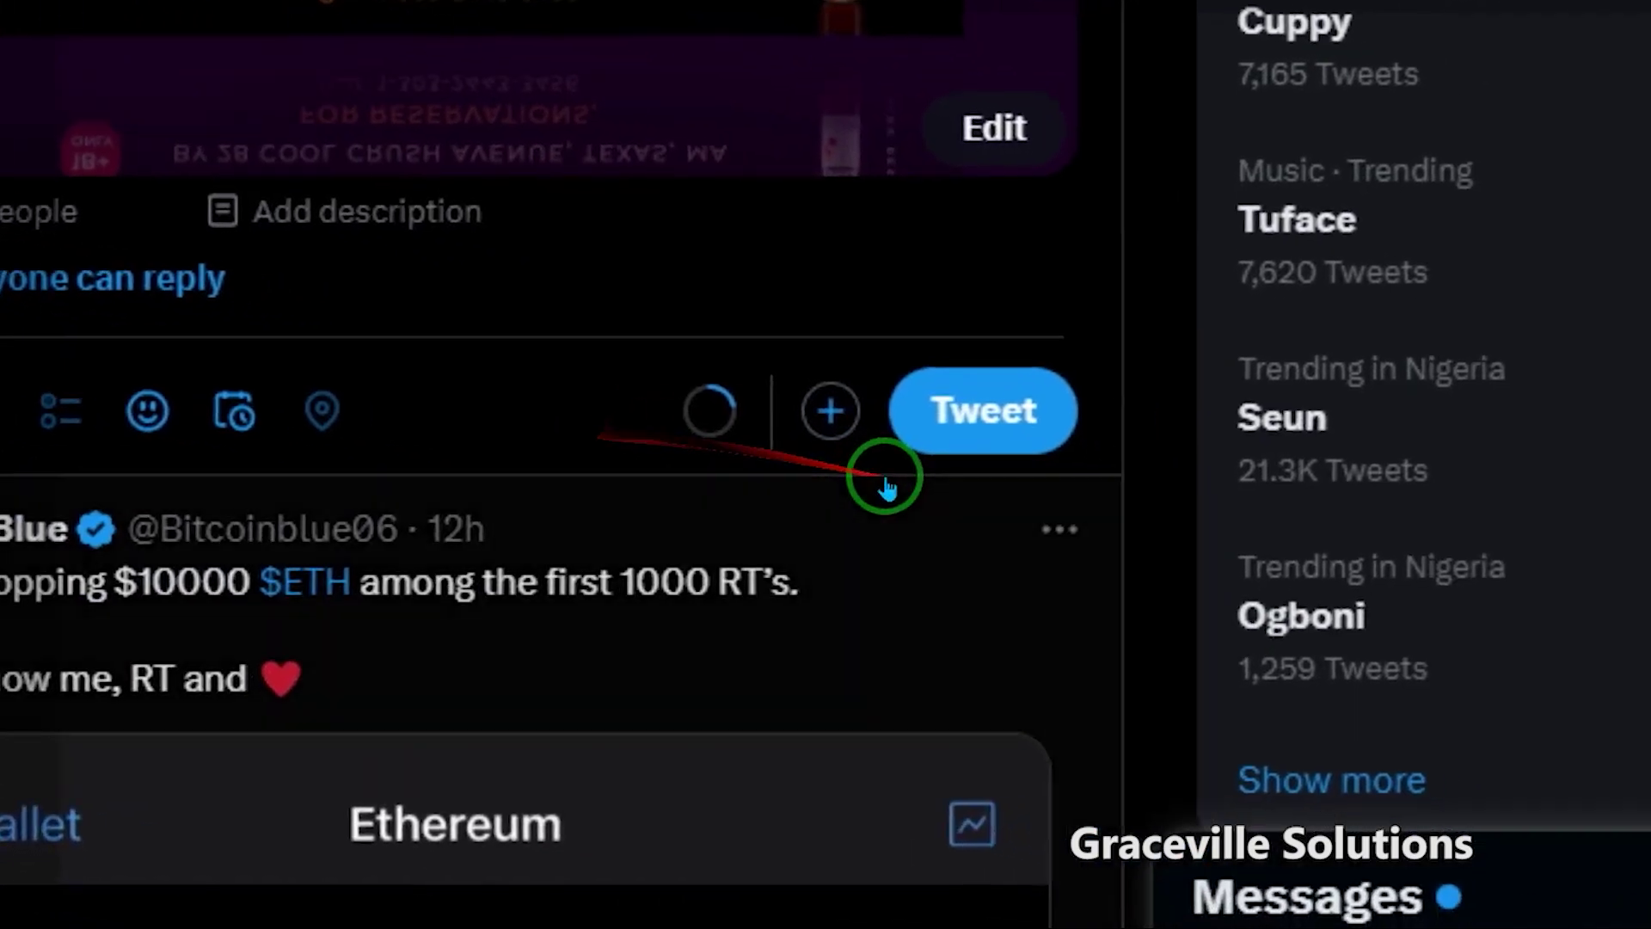
Step: Post the 'How to design a party flyer' tweet with its hashtags and image
left_click(1220, 492)
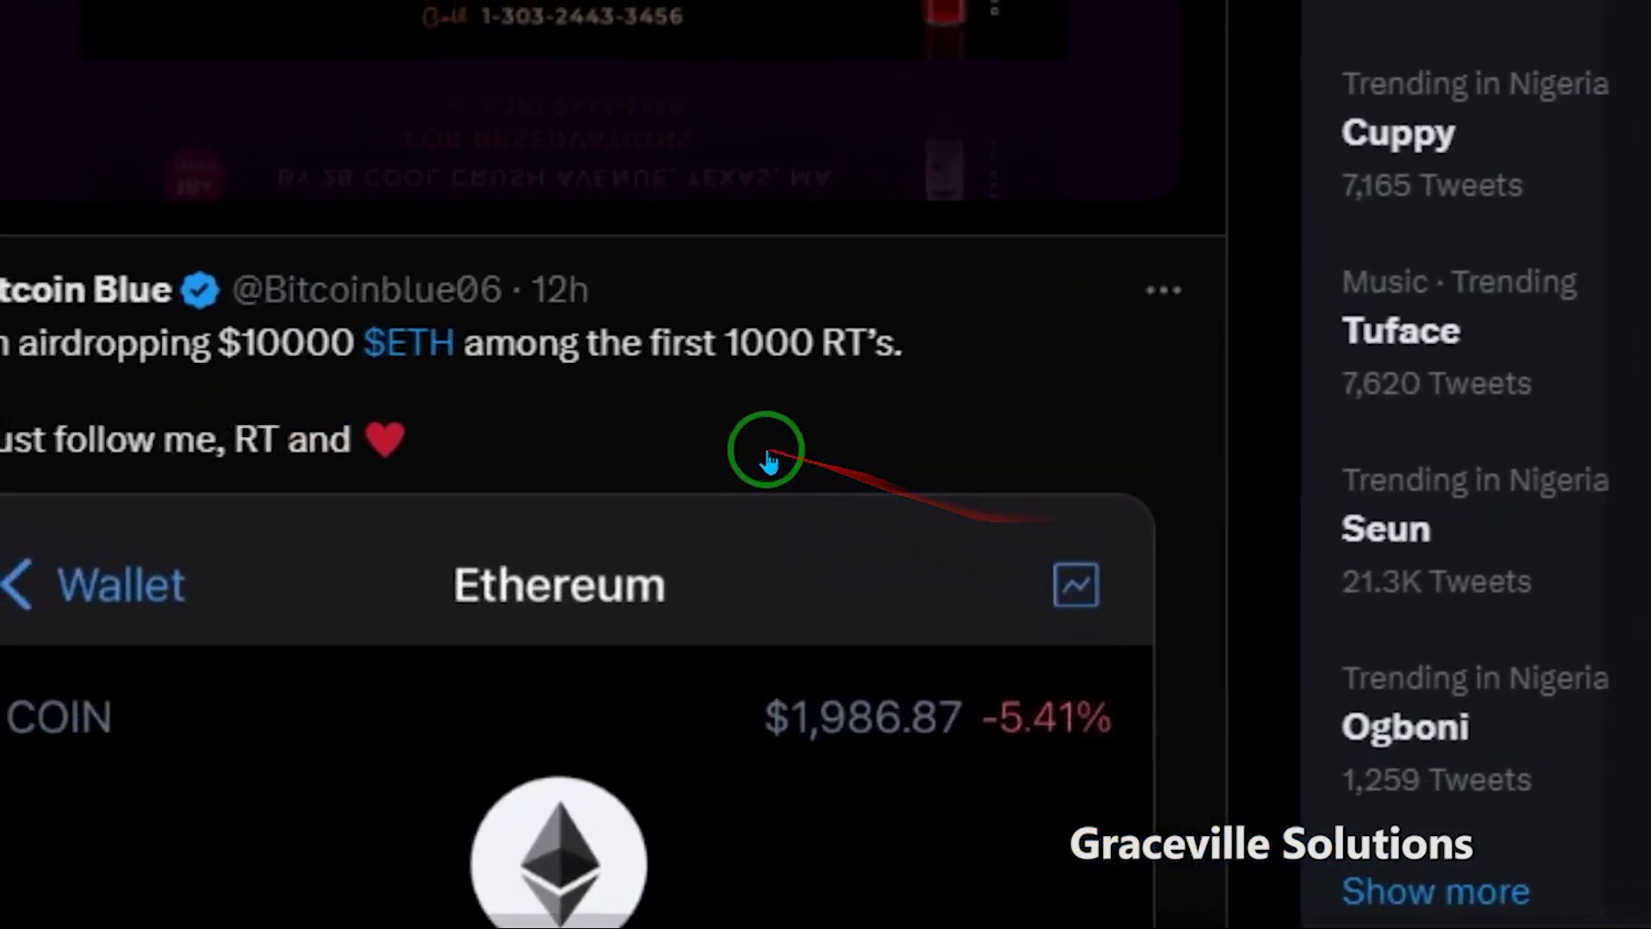
scroll(770, 460, "up", 5)
scroll(799, 465, "down", 8)
scroll(813, 465, "up", 3)
scroll(827, 477, "up", 5)
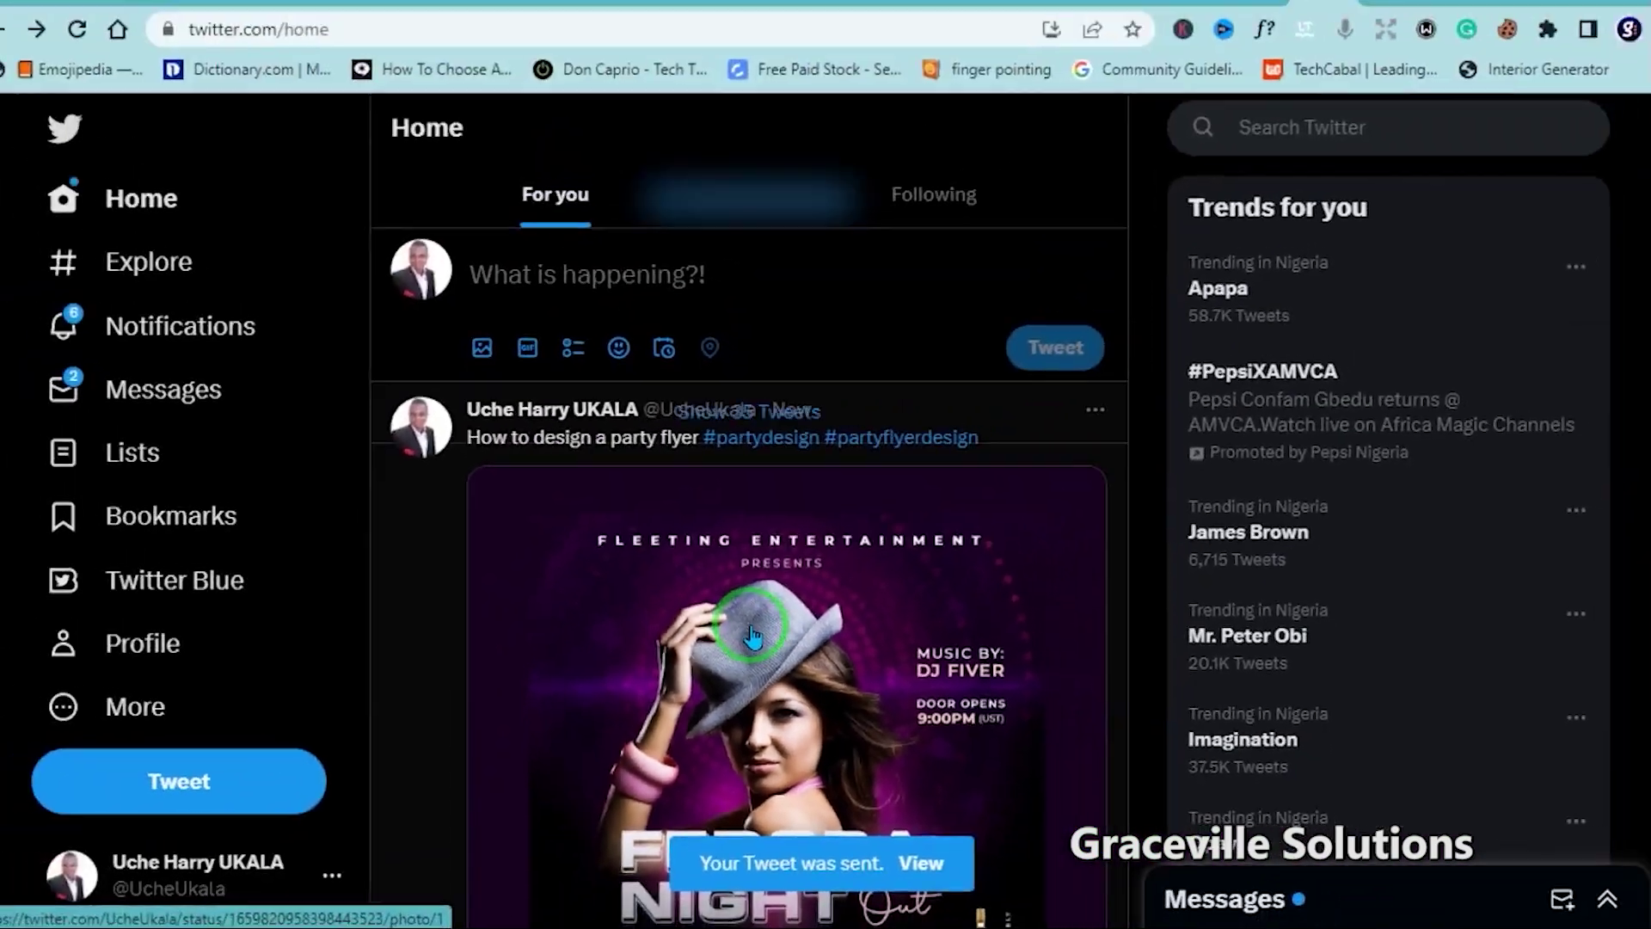
scroll(755, 635, "down", 2)
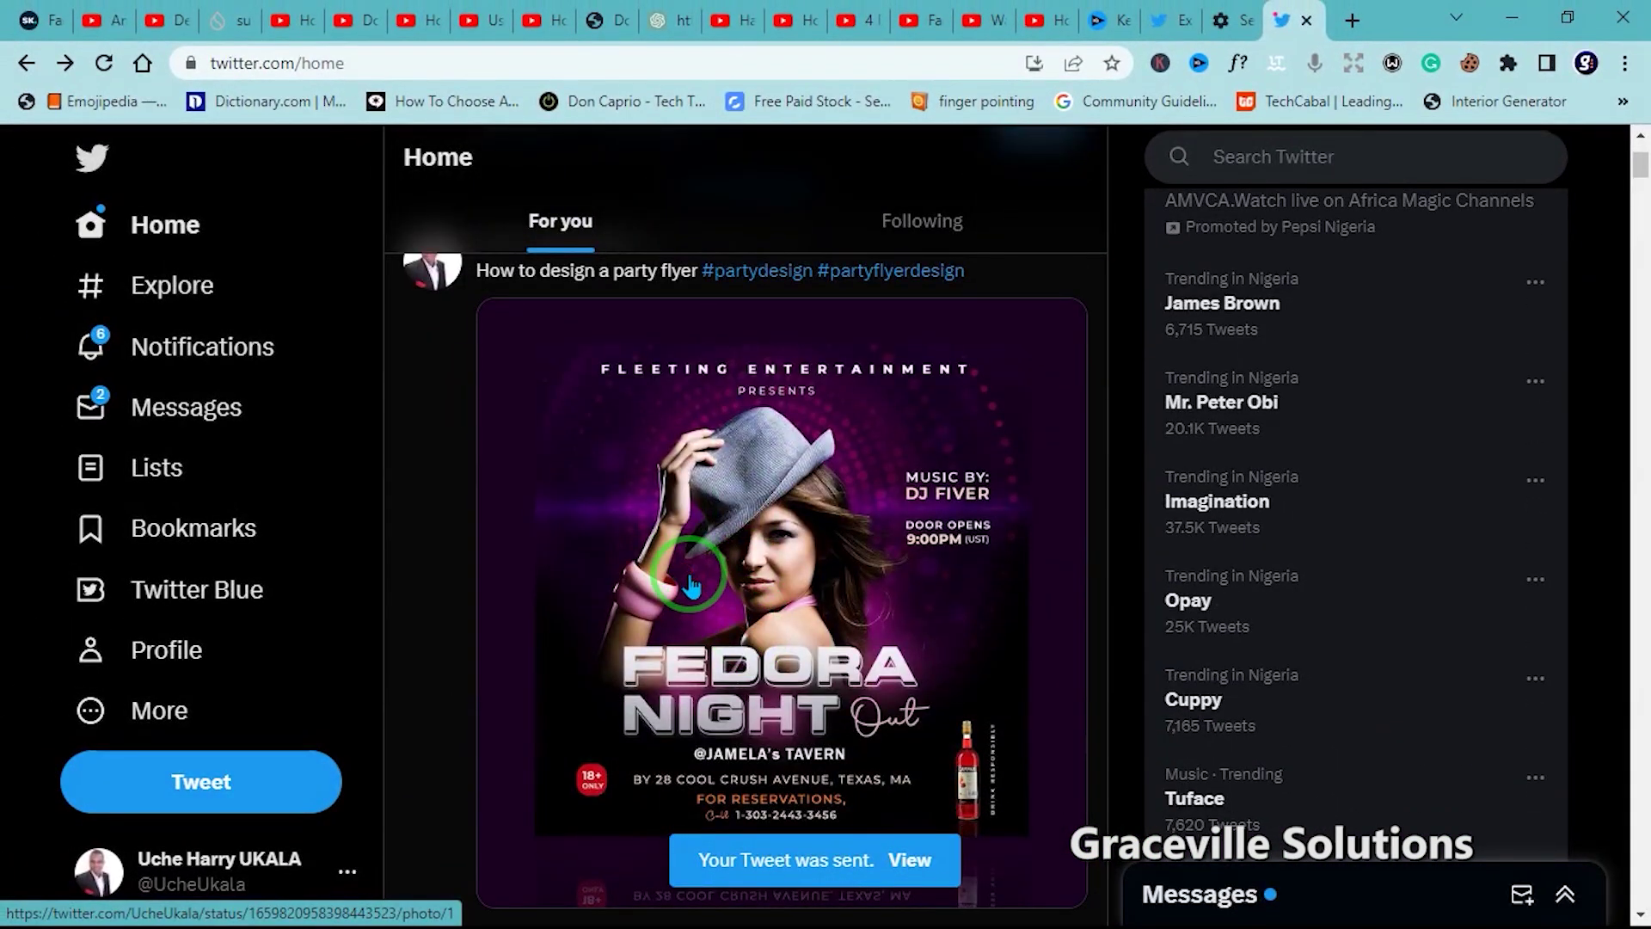
scroll(692, 584, "up", 1)
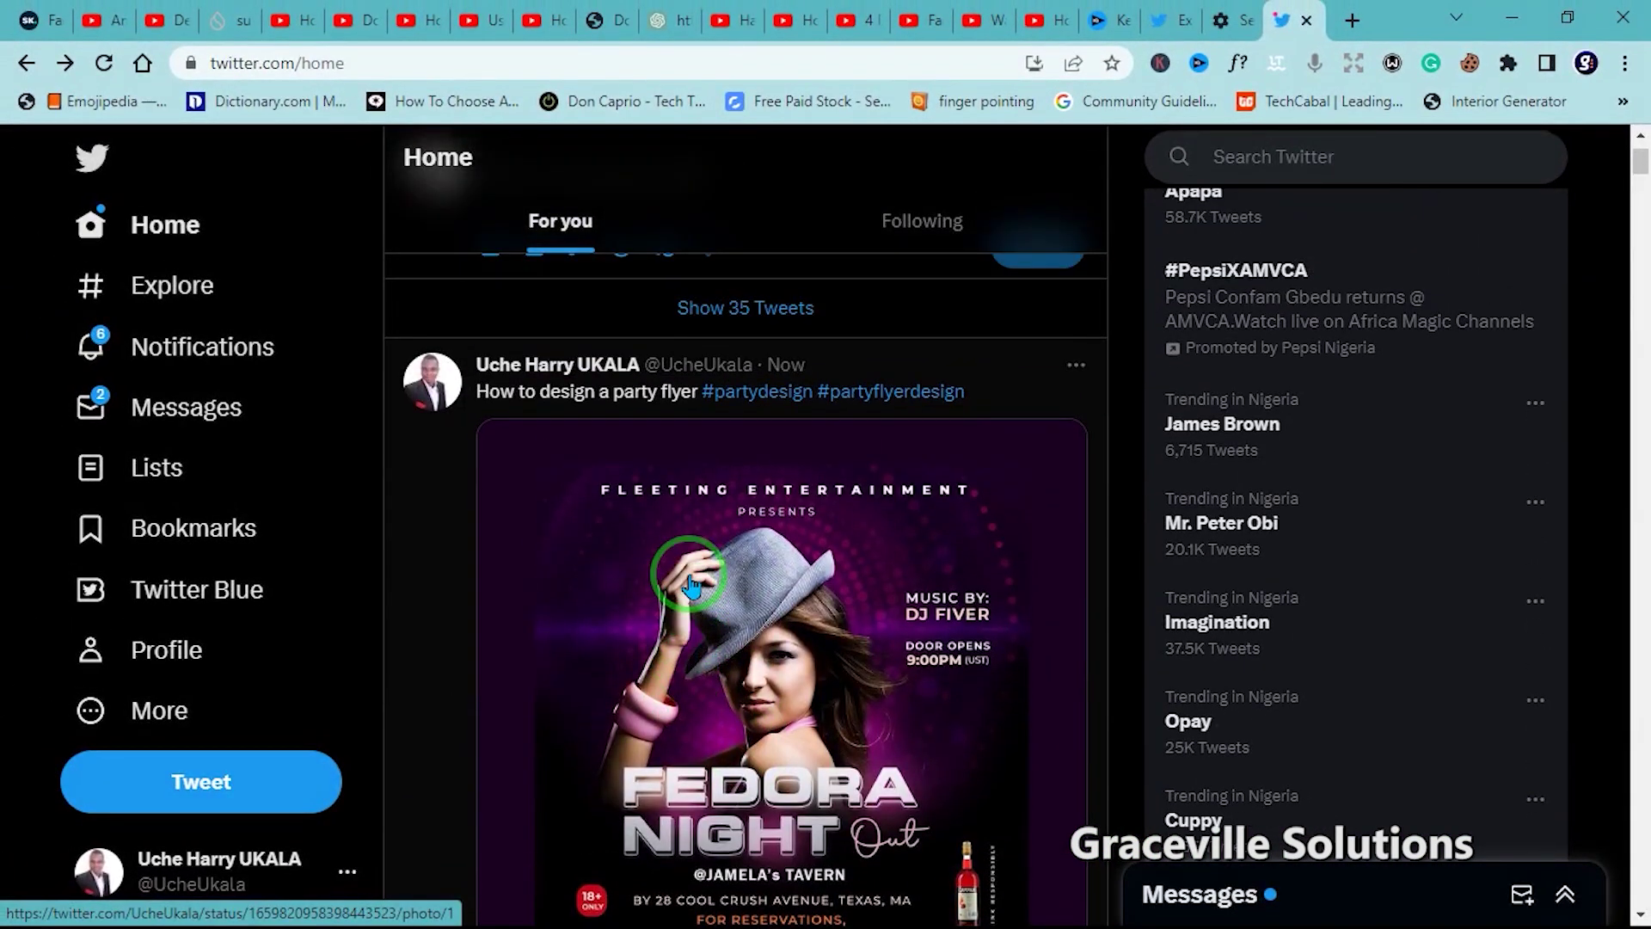
scroll(692, 585, "down", 1)
scroll(692, 585, "up", 3)
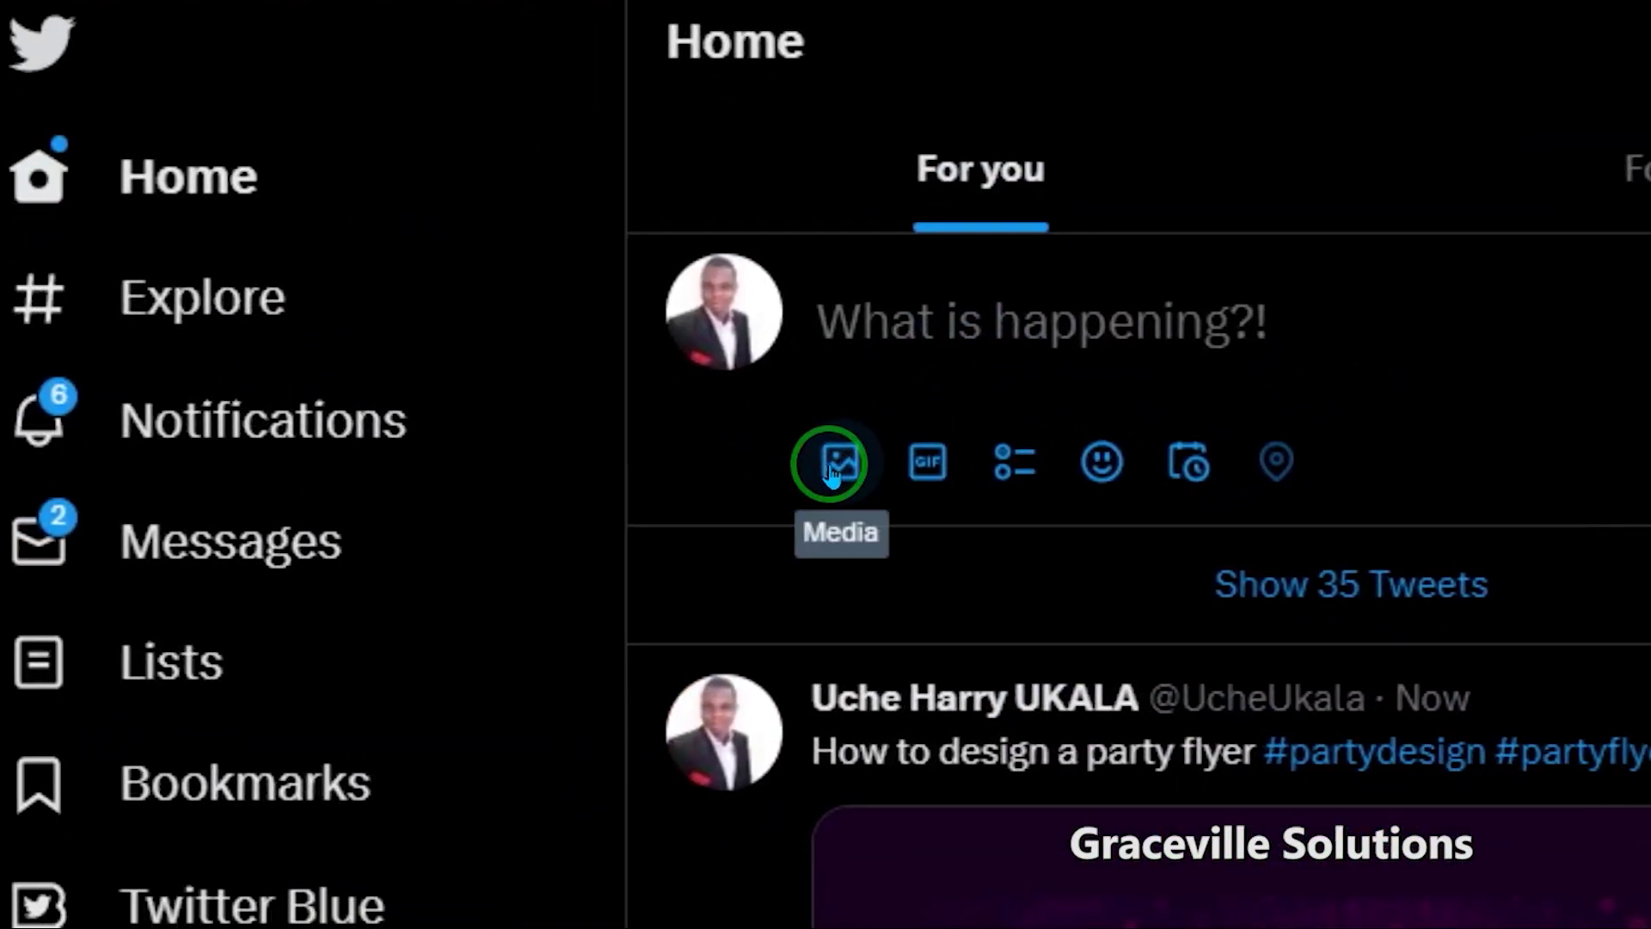
Step: Start a second tweet and attach the Scheduling Your Posts MP4 from the twitt folder
left_click(833, 466)
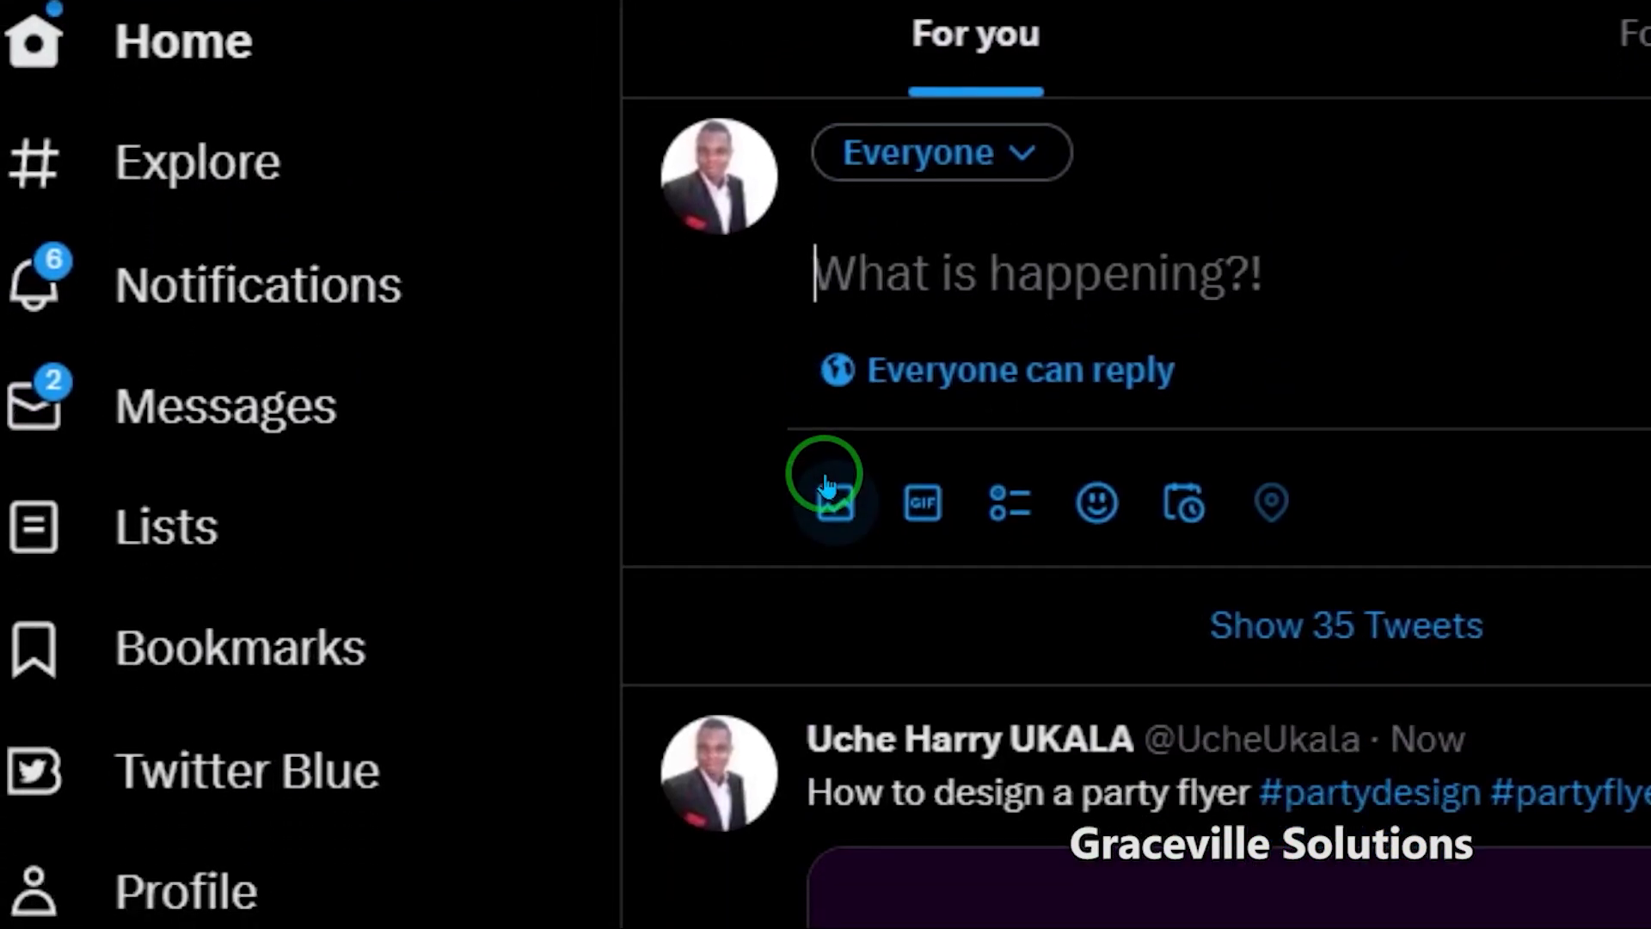
left_click(829, 483)
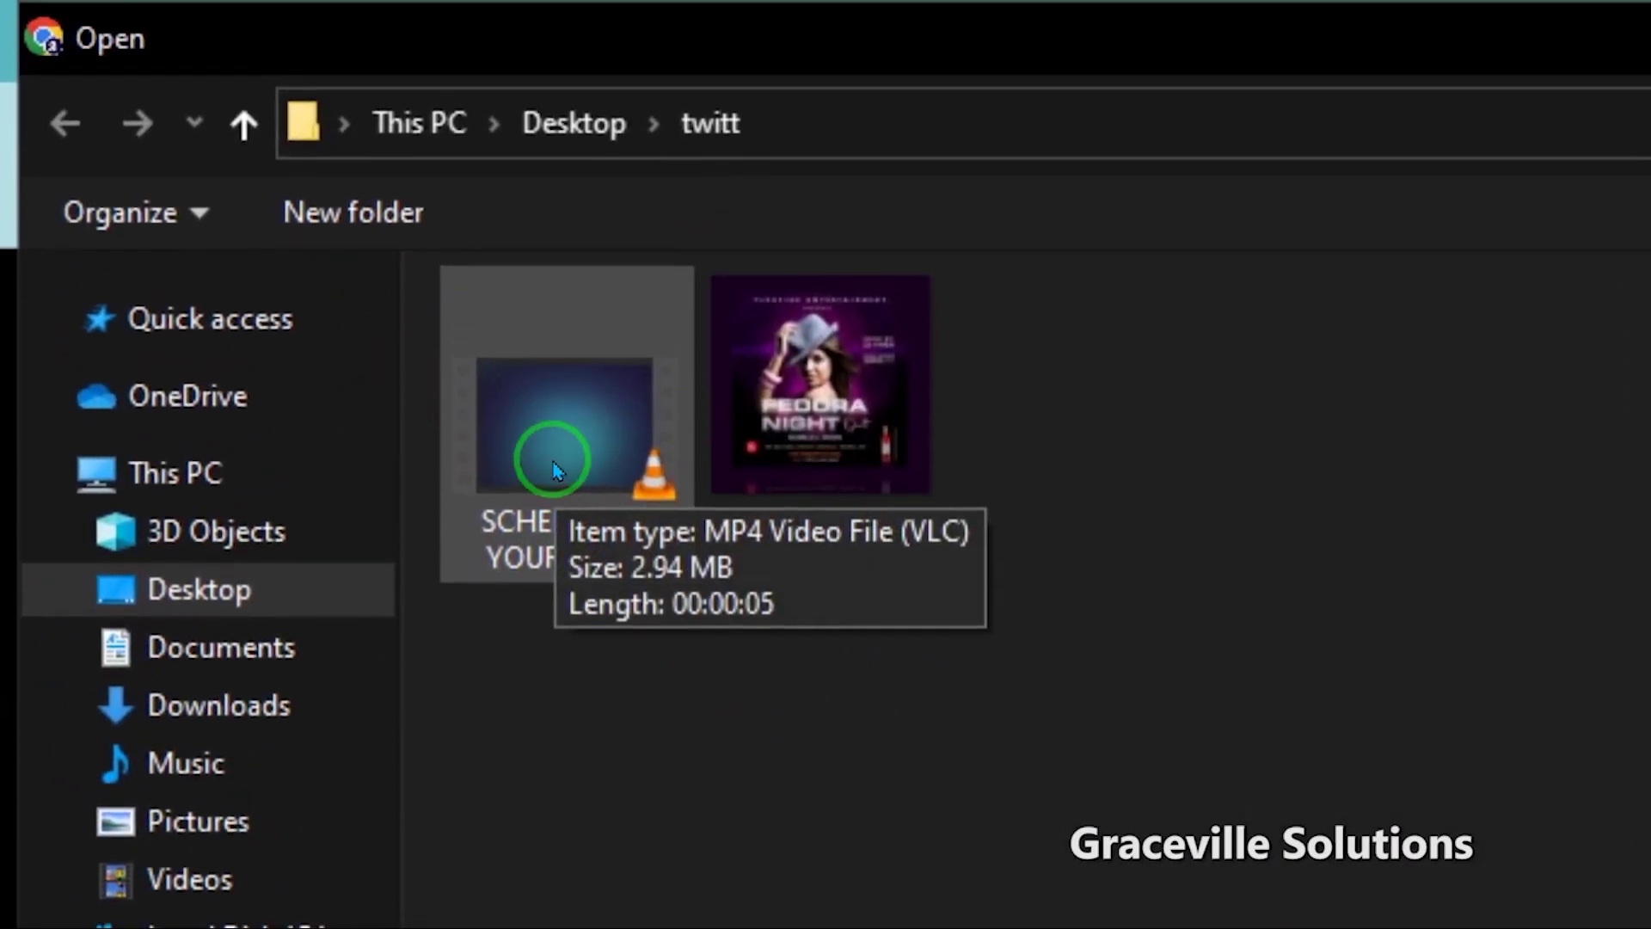
double_click(557, 468)
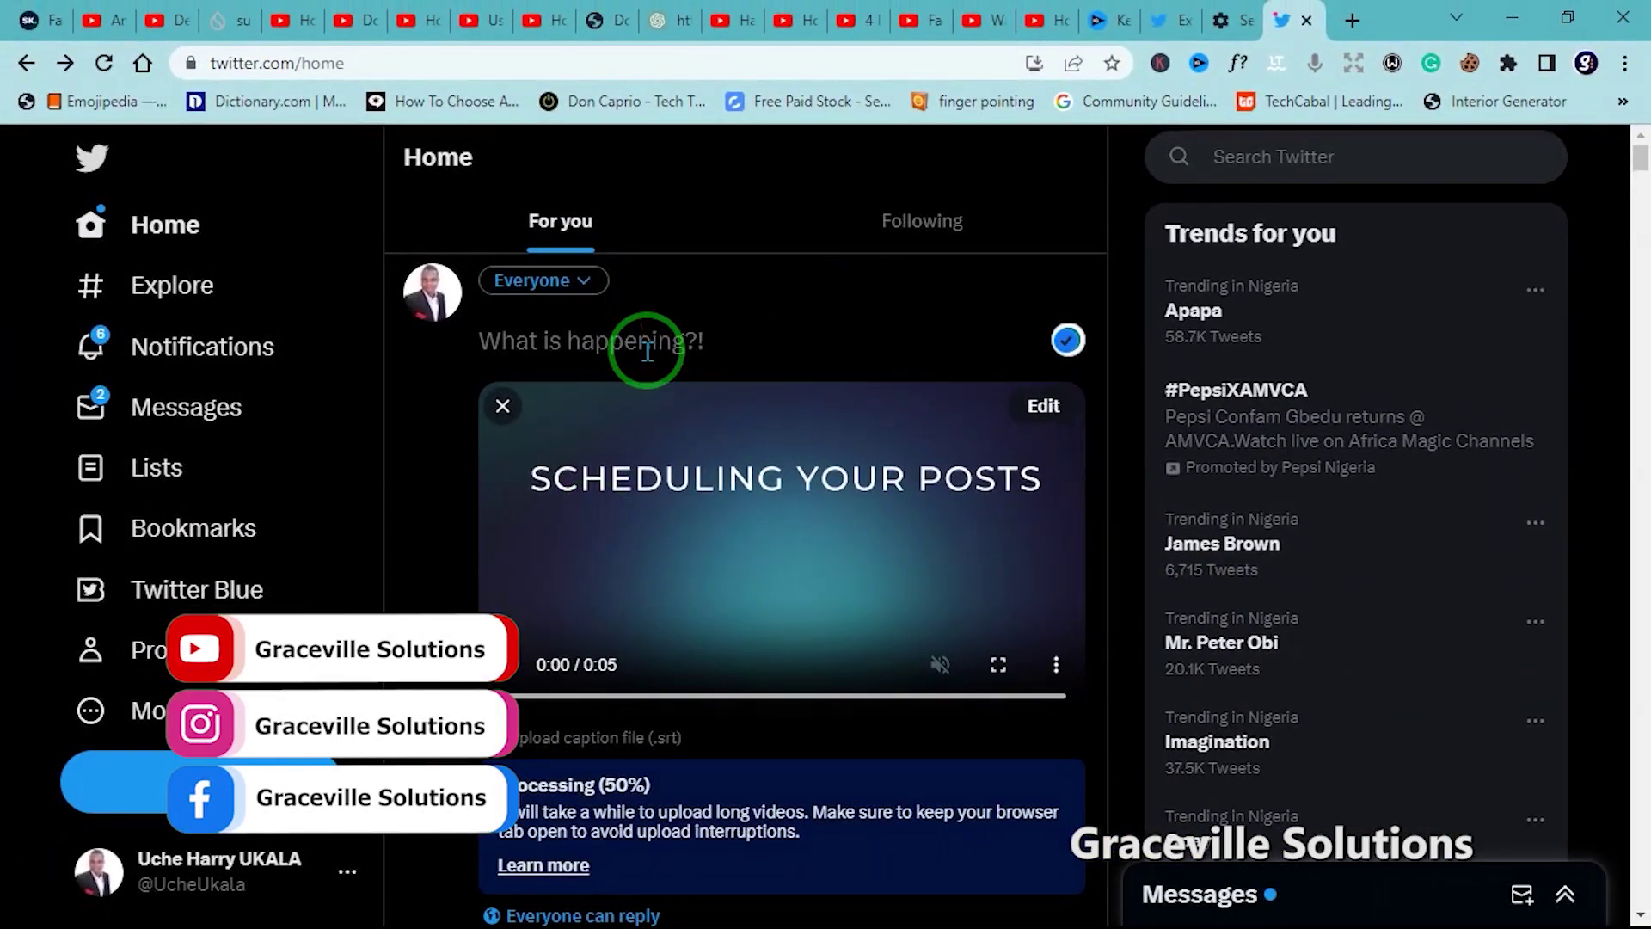
Step: Paste the second Notepad line as the video tweet's caption
key("super")
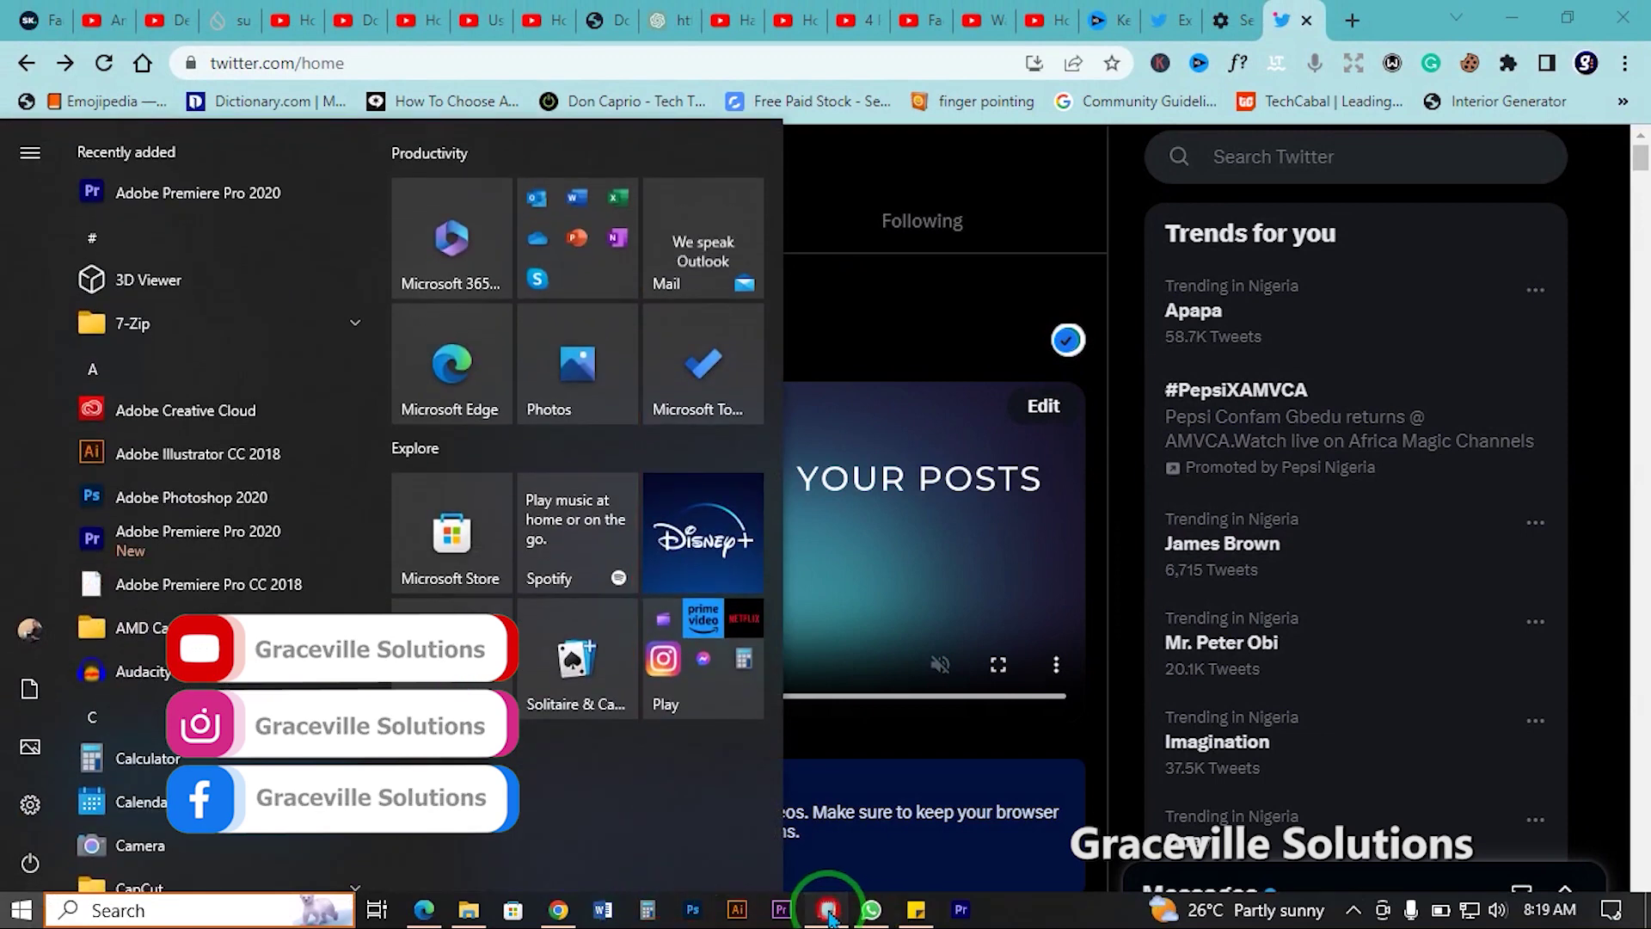
left_click(829, 909)
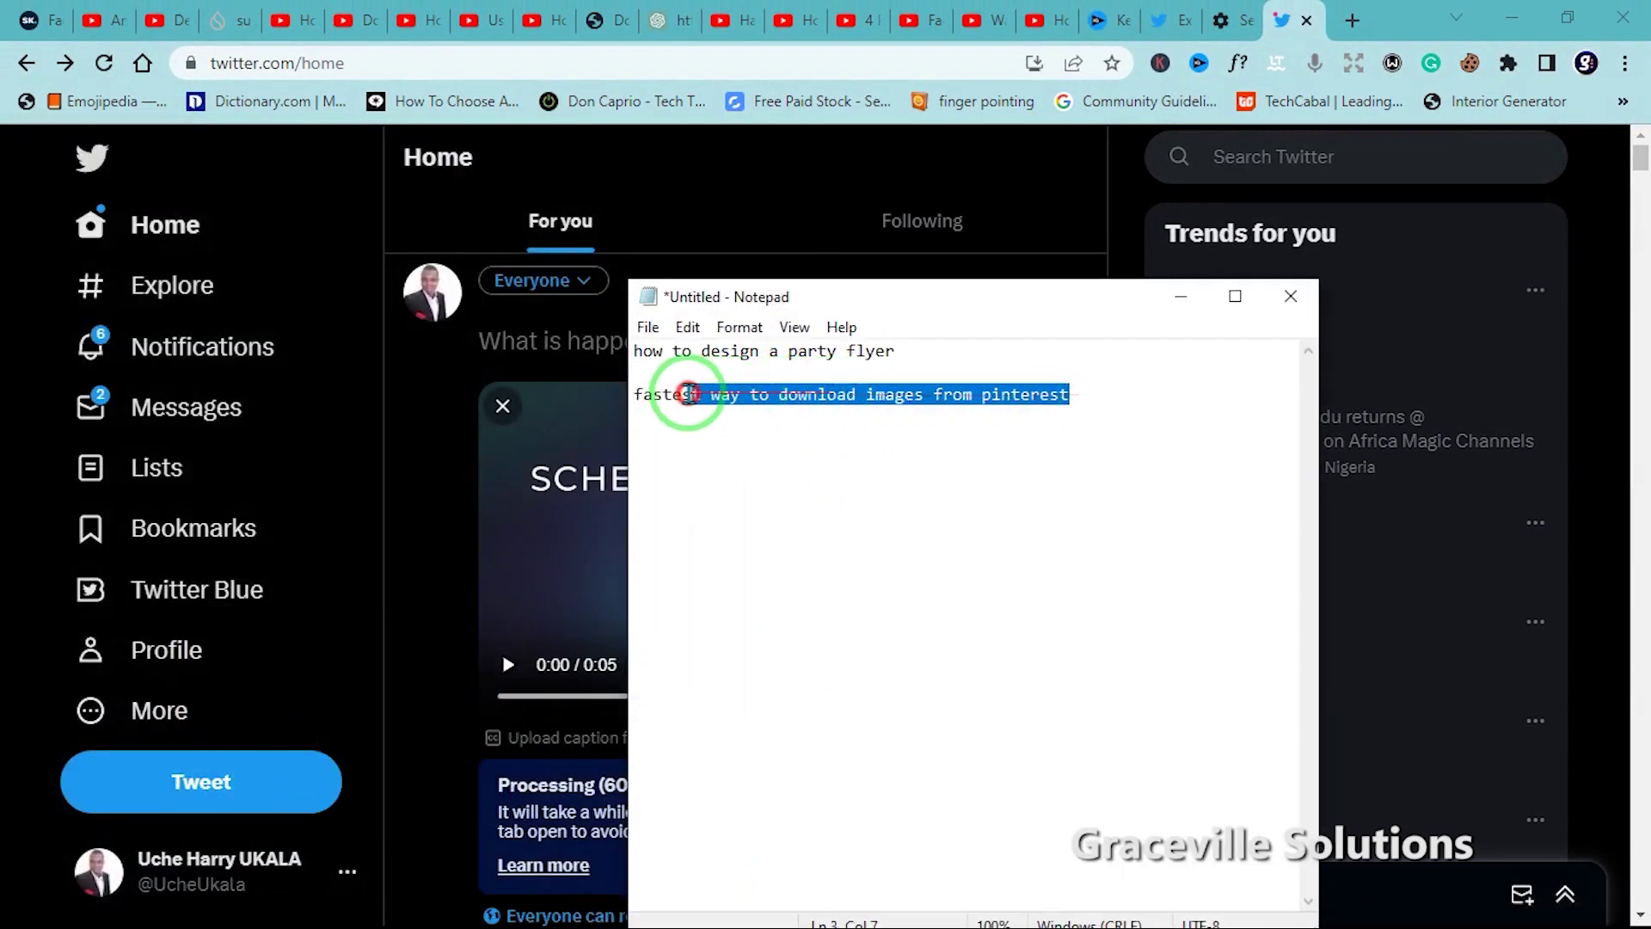
left_click(568, 338)
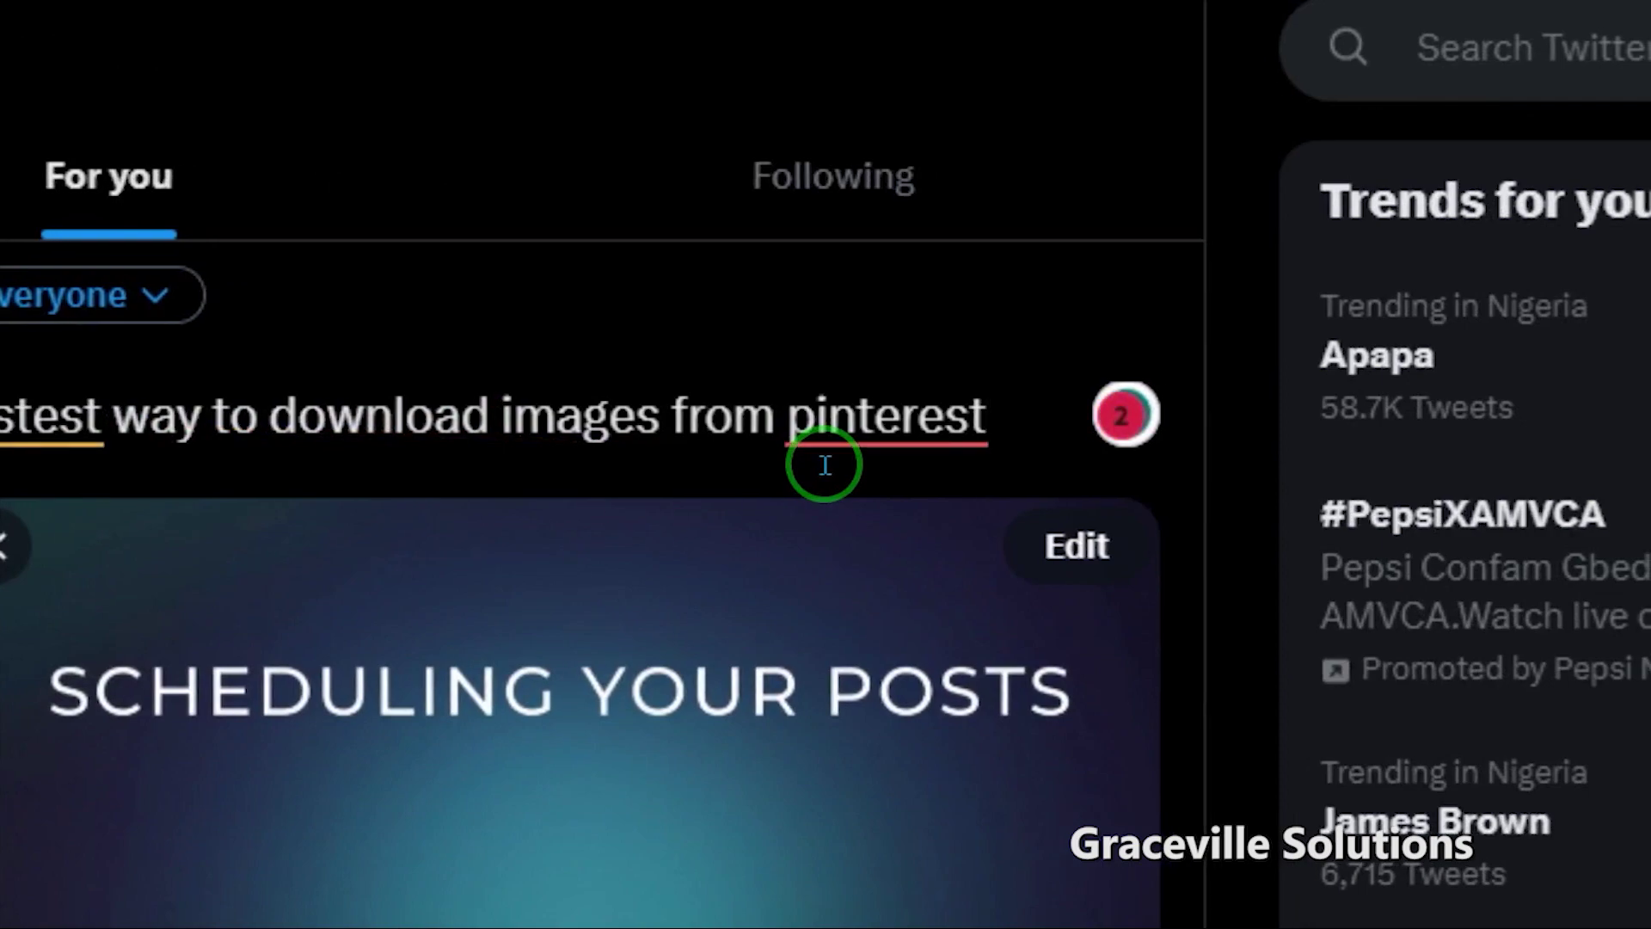
scroll(824, 464, "down", 2)
scroll(825, 464, "up", 2)
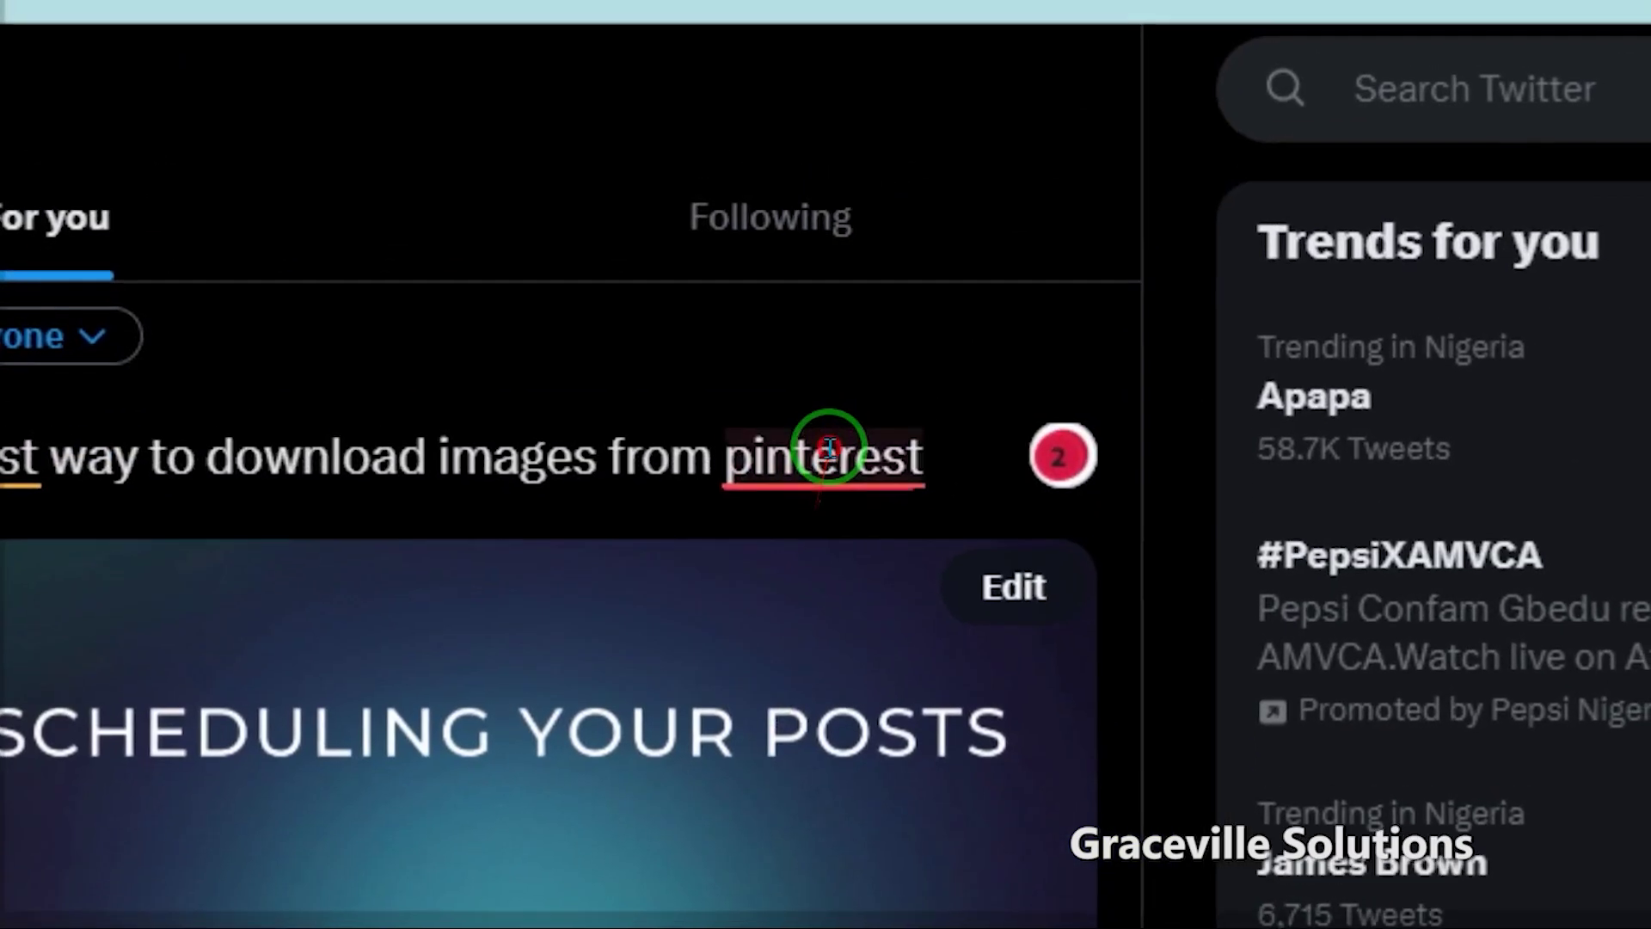
Step: Capitalise the caption's 'pinterest' to 'Pinterest' and 'fastest' to 'Fastest'
right_click(827, 448)
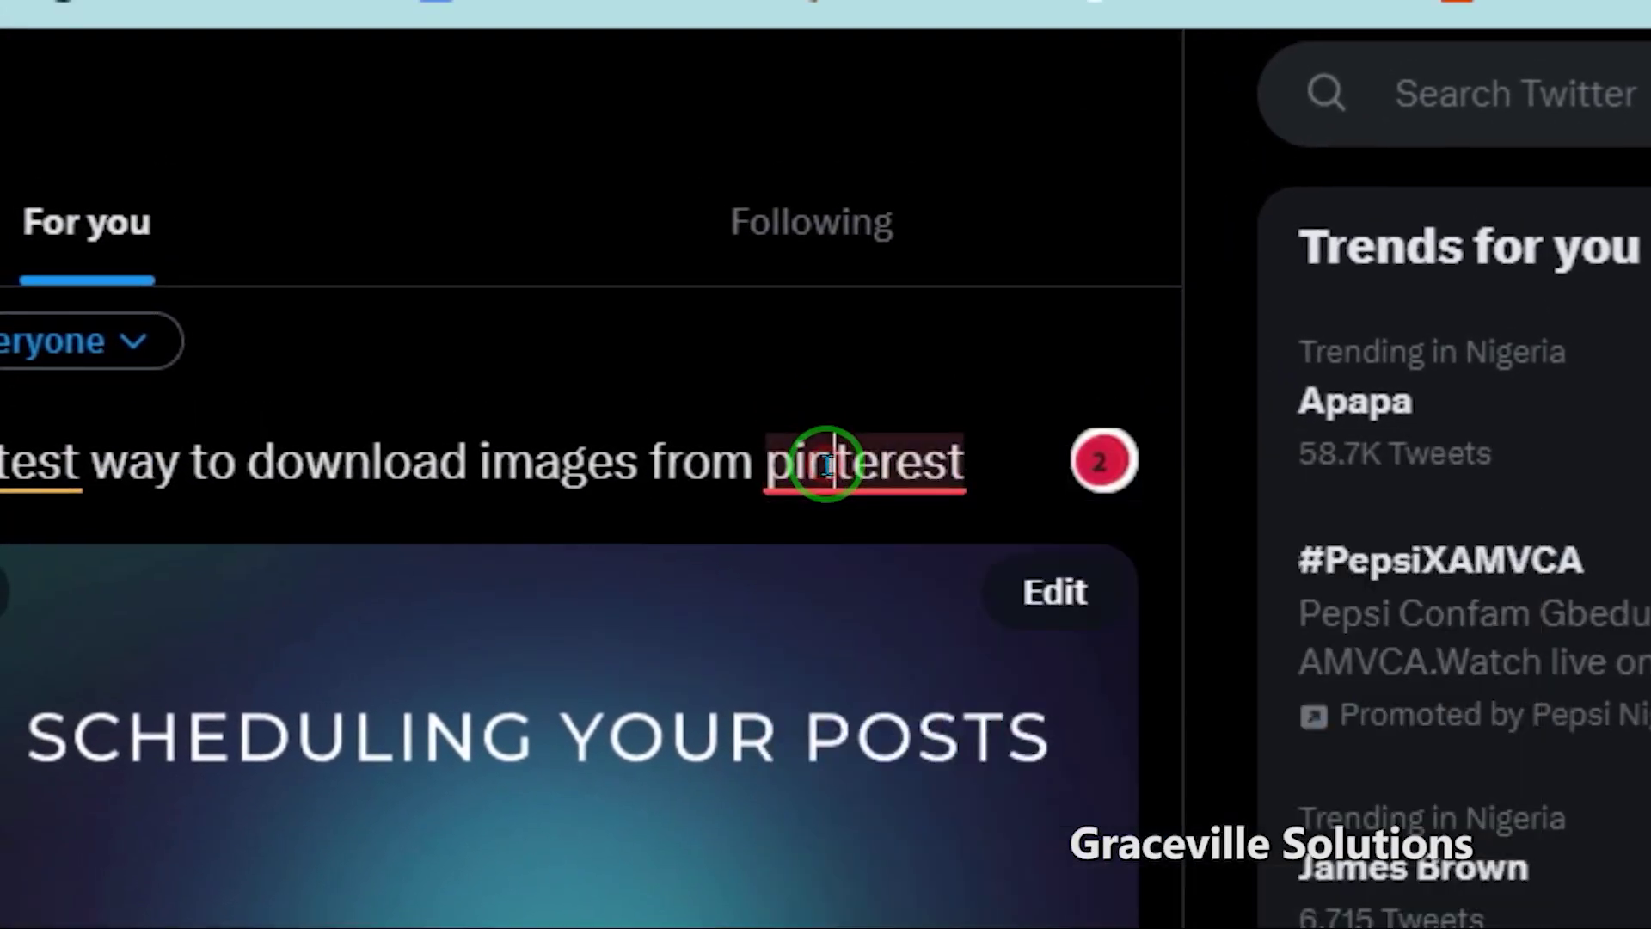
left_click(828, 460)
left_click(812, 434)
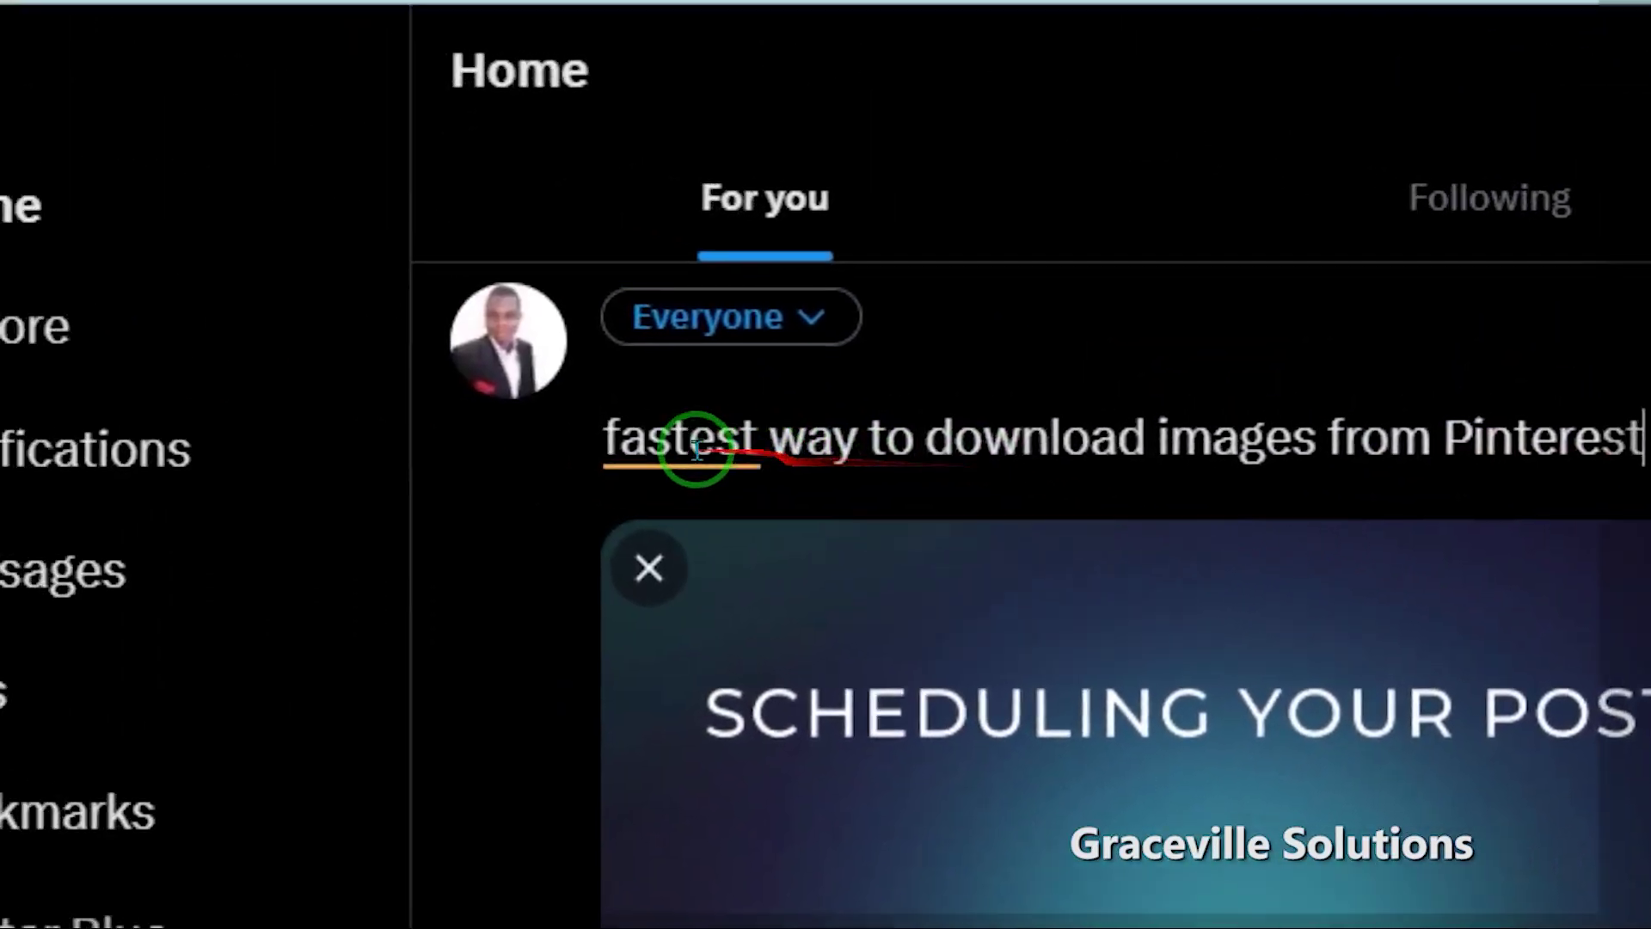
left_click(696, 445)
left_click(819, 500)
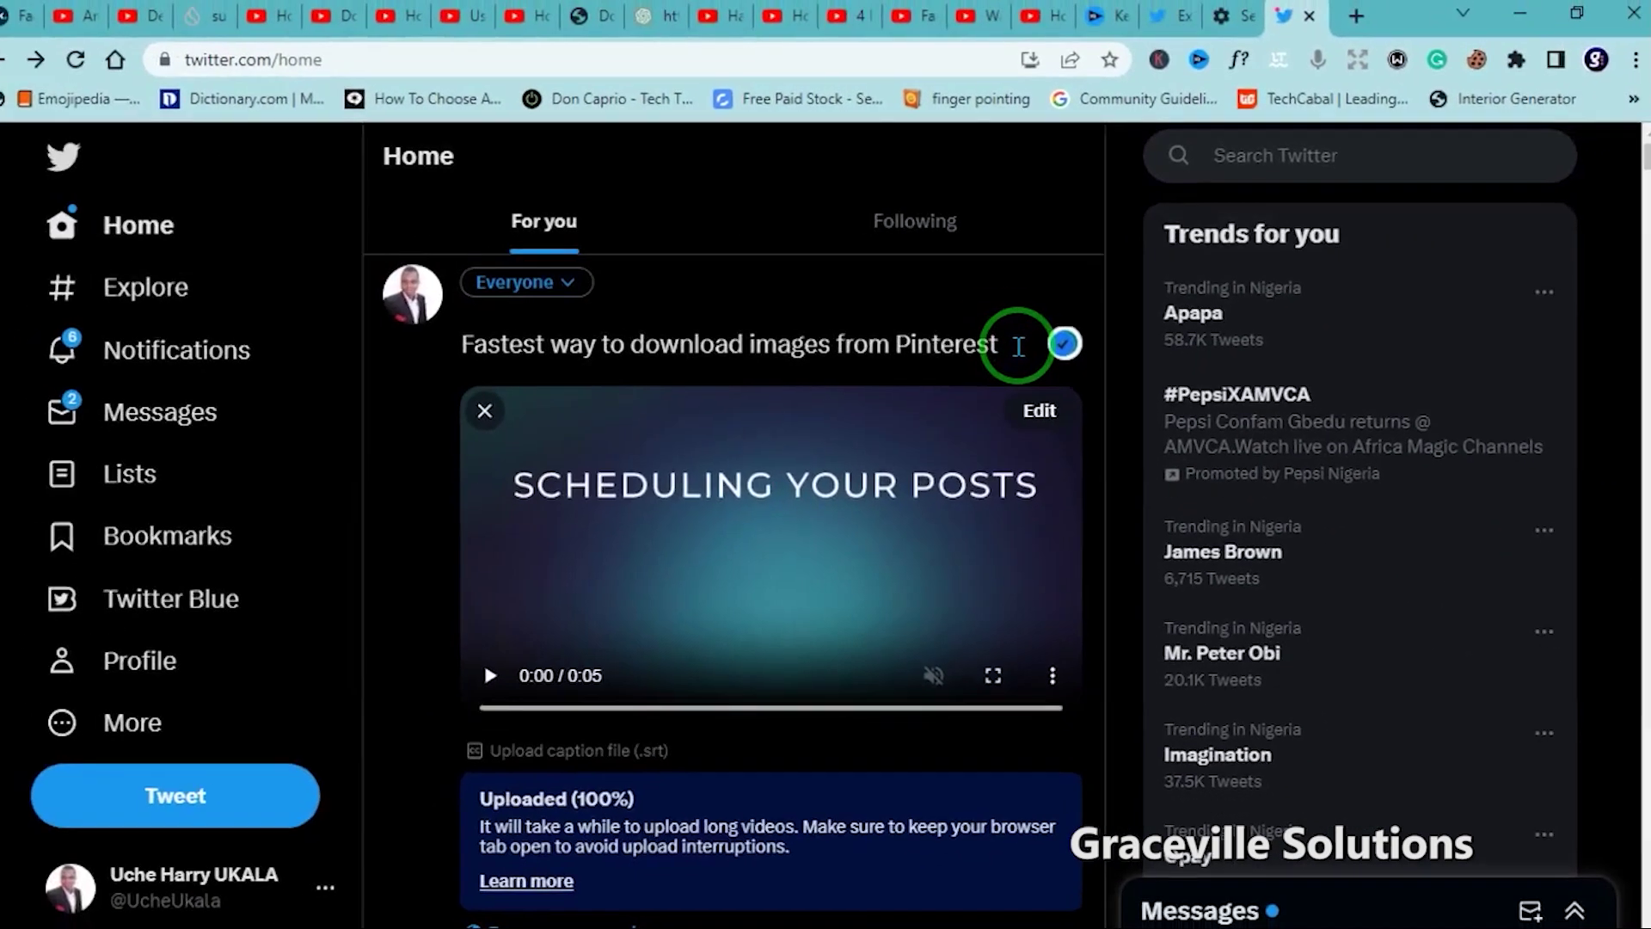
scroll(877, 645, "down", 3)
scroll(874, 664, "up", 3)
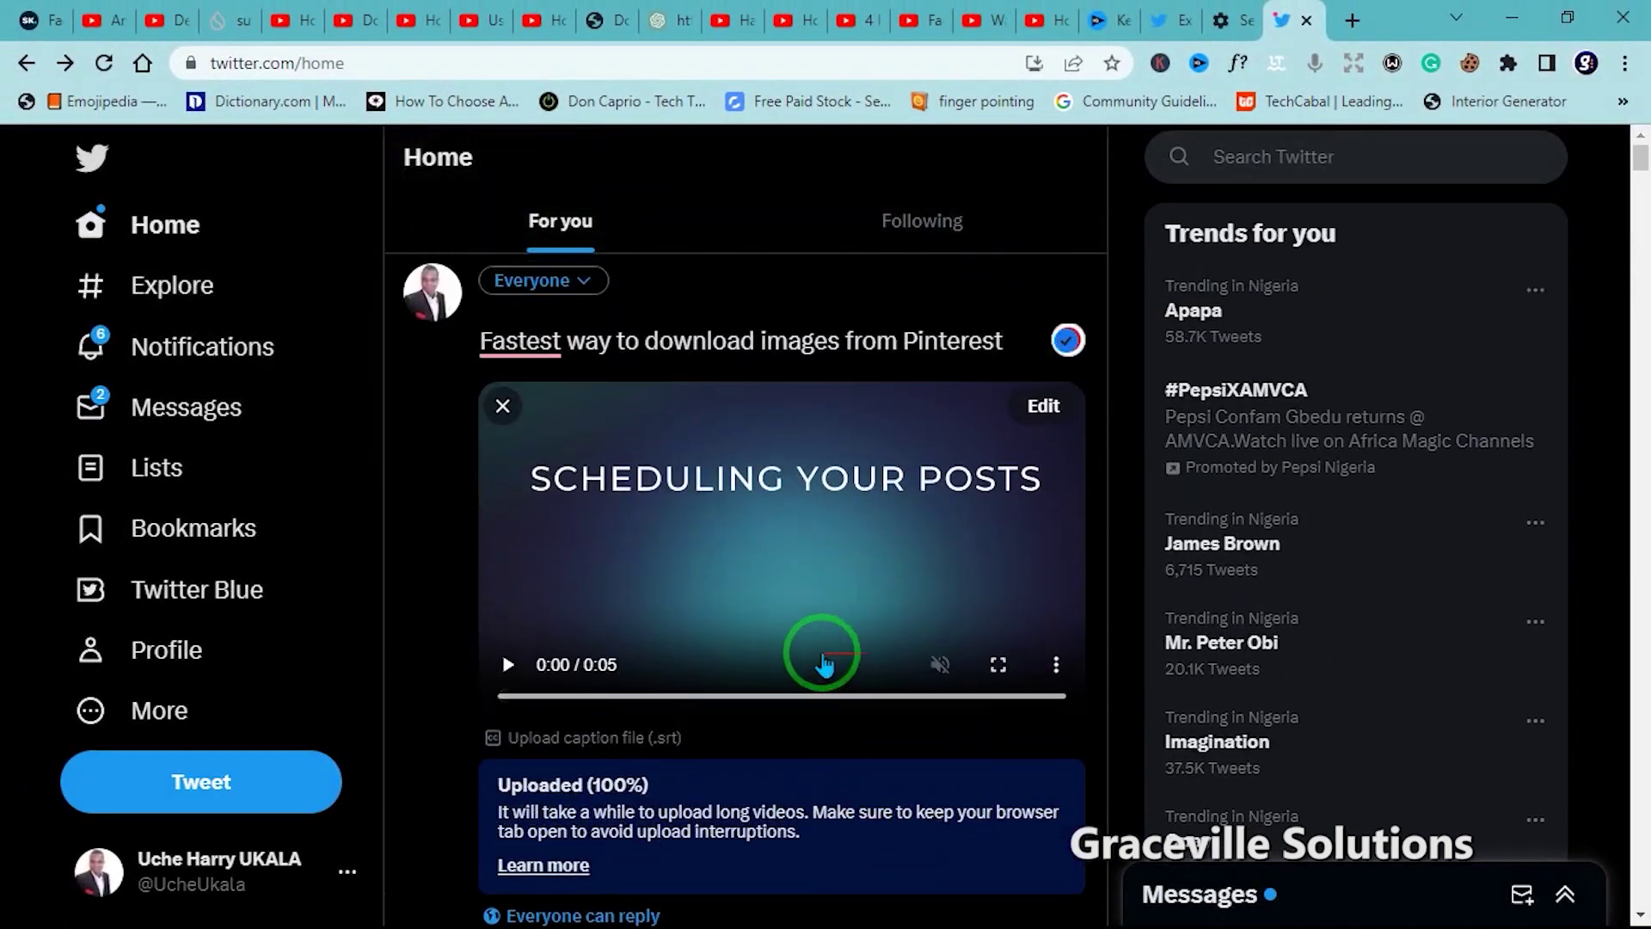
scroll(811, 668, "down", 3)
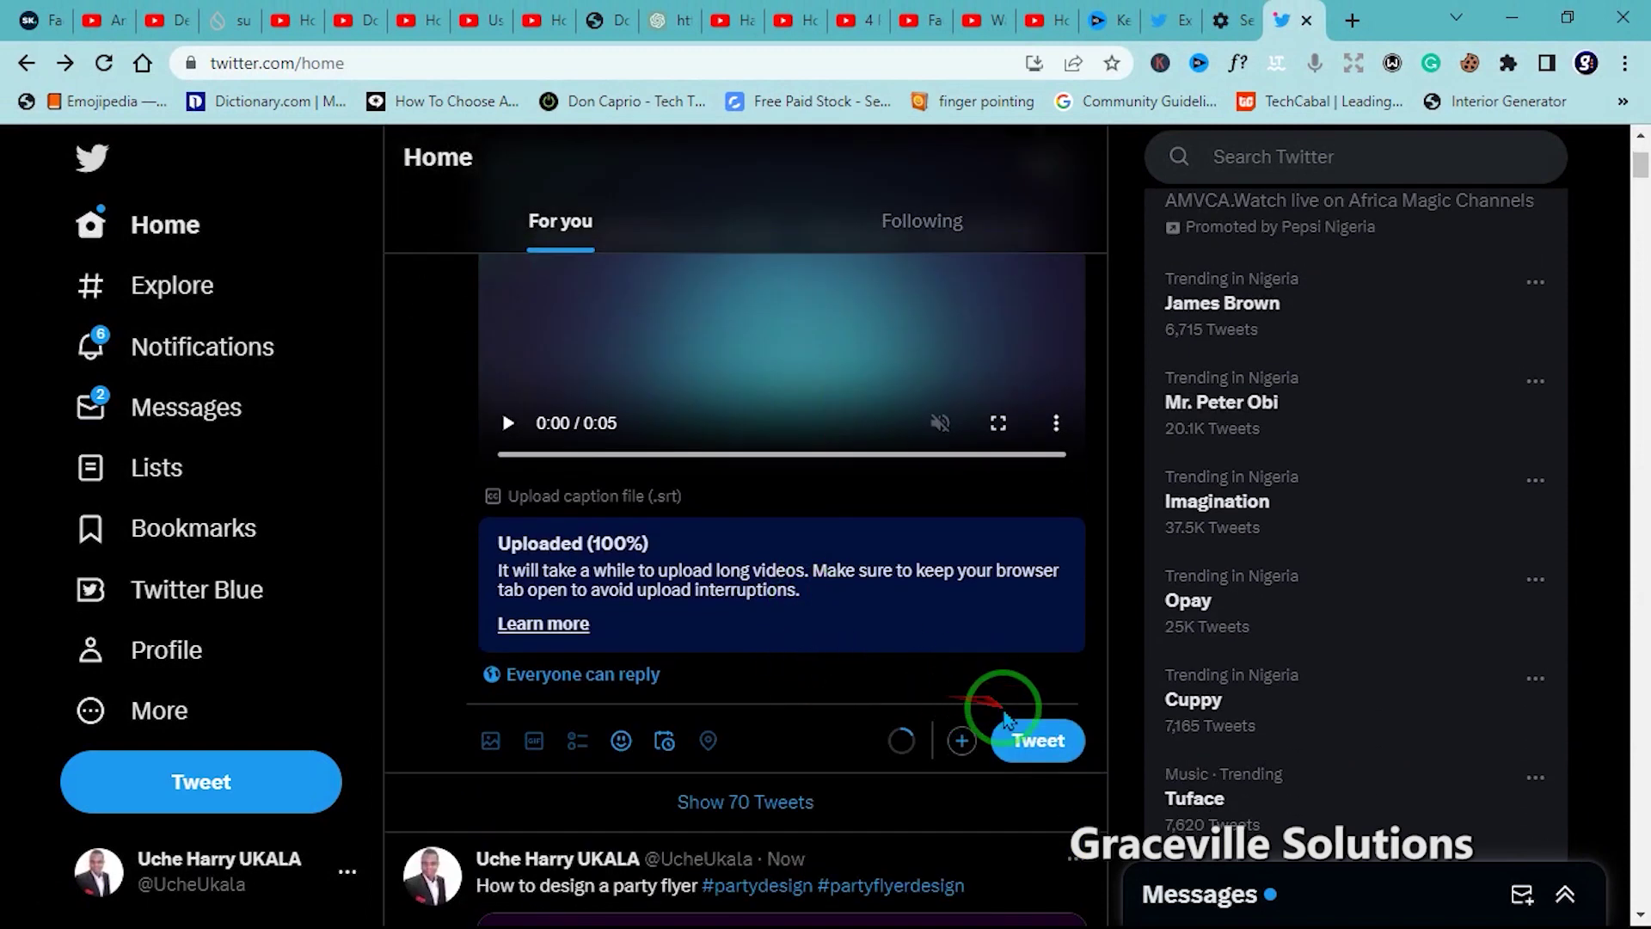
scroll(649, 455, "up", 3)
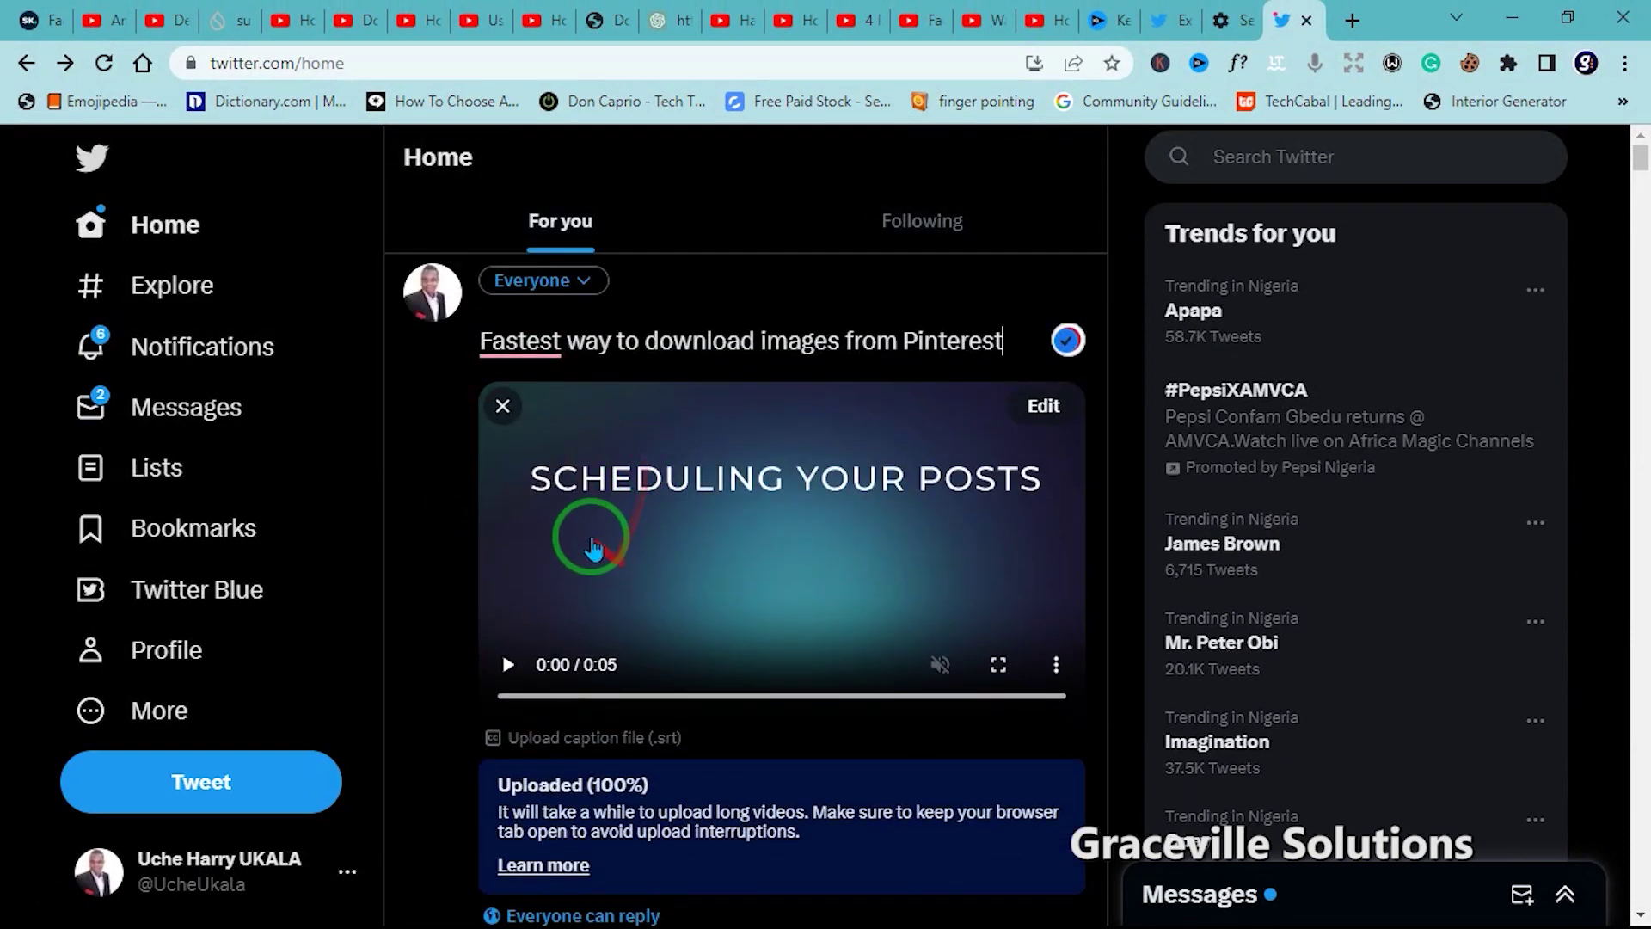
scroll(965, 672, "down", 3)
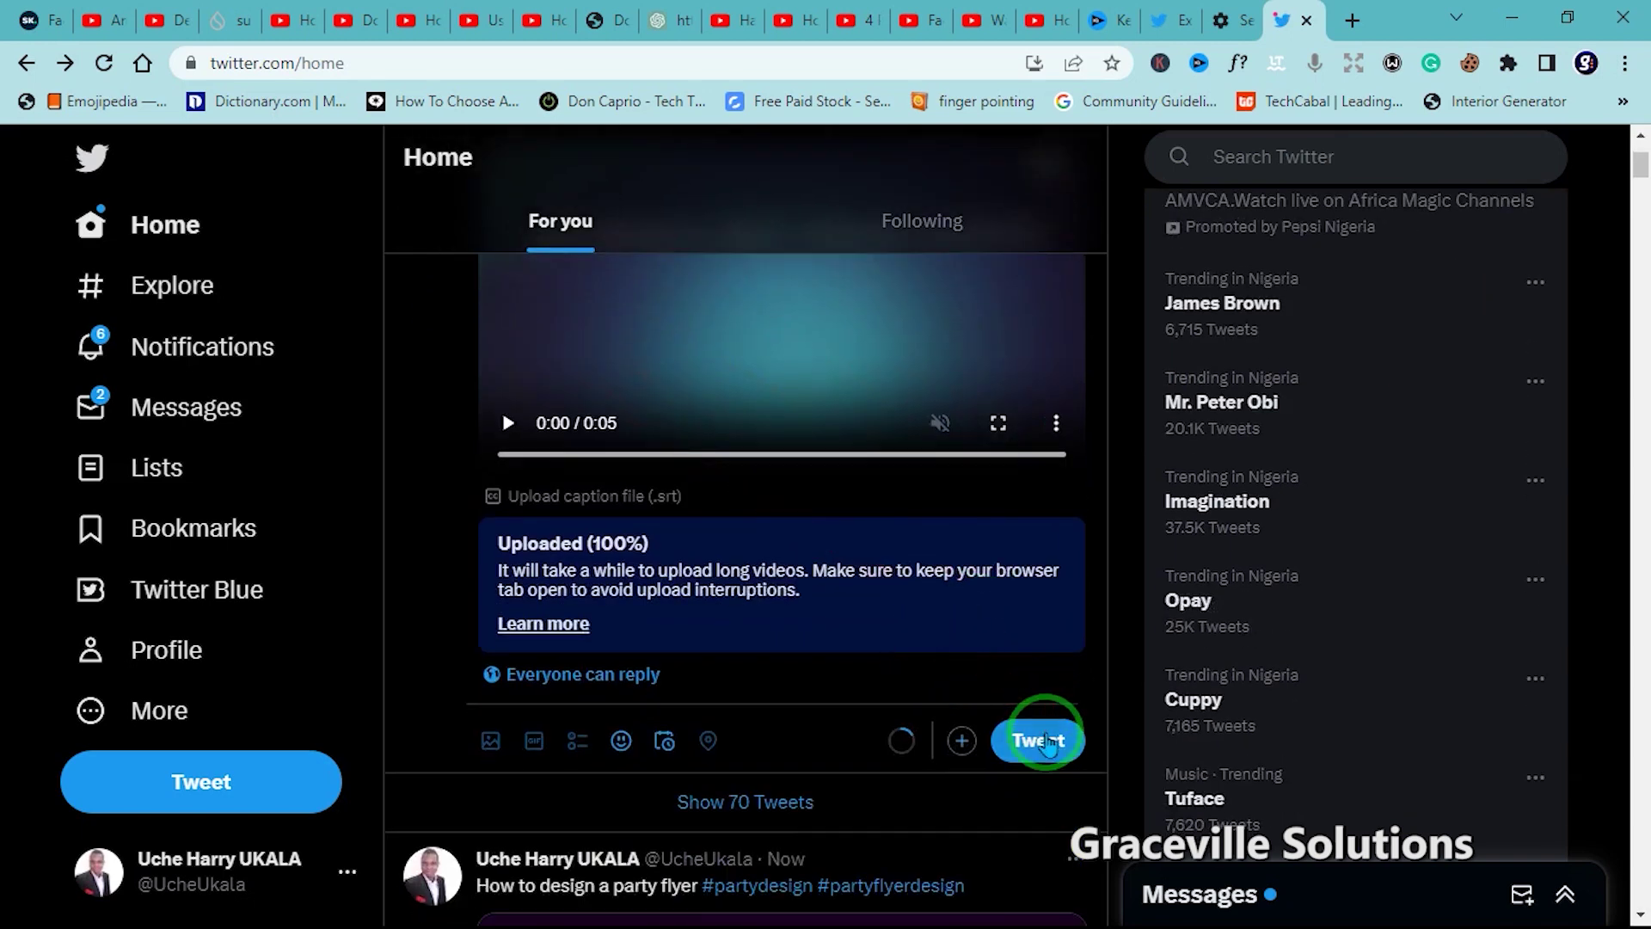
Step: Post the 'Fastest way to download images from Pinterest' video tweet
left_click(1038, 741)
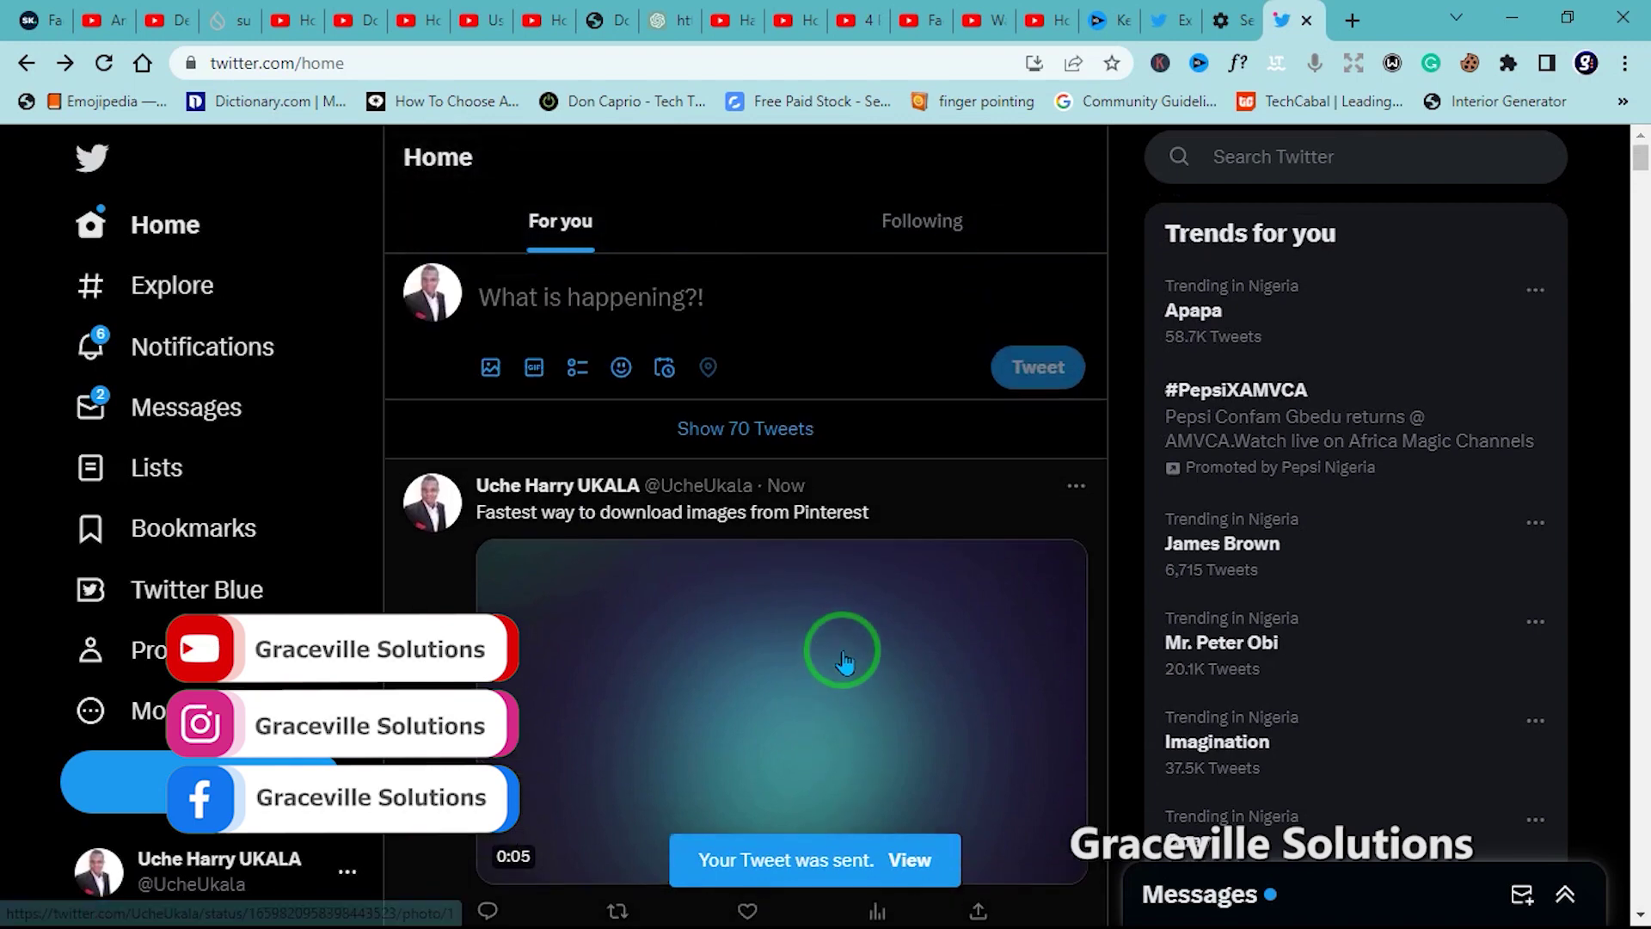
scroll(844, 662, "down", 5)
scroll(845, 662, "up", 5)
scroll(774, 658, "down", 2)
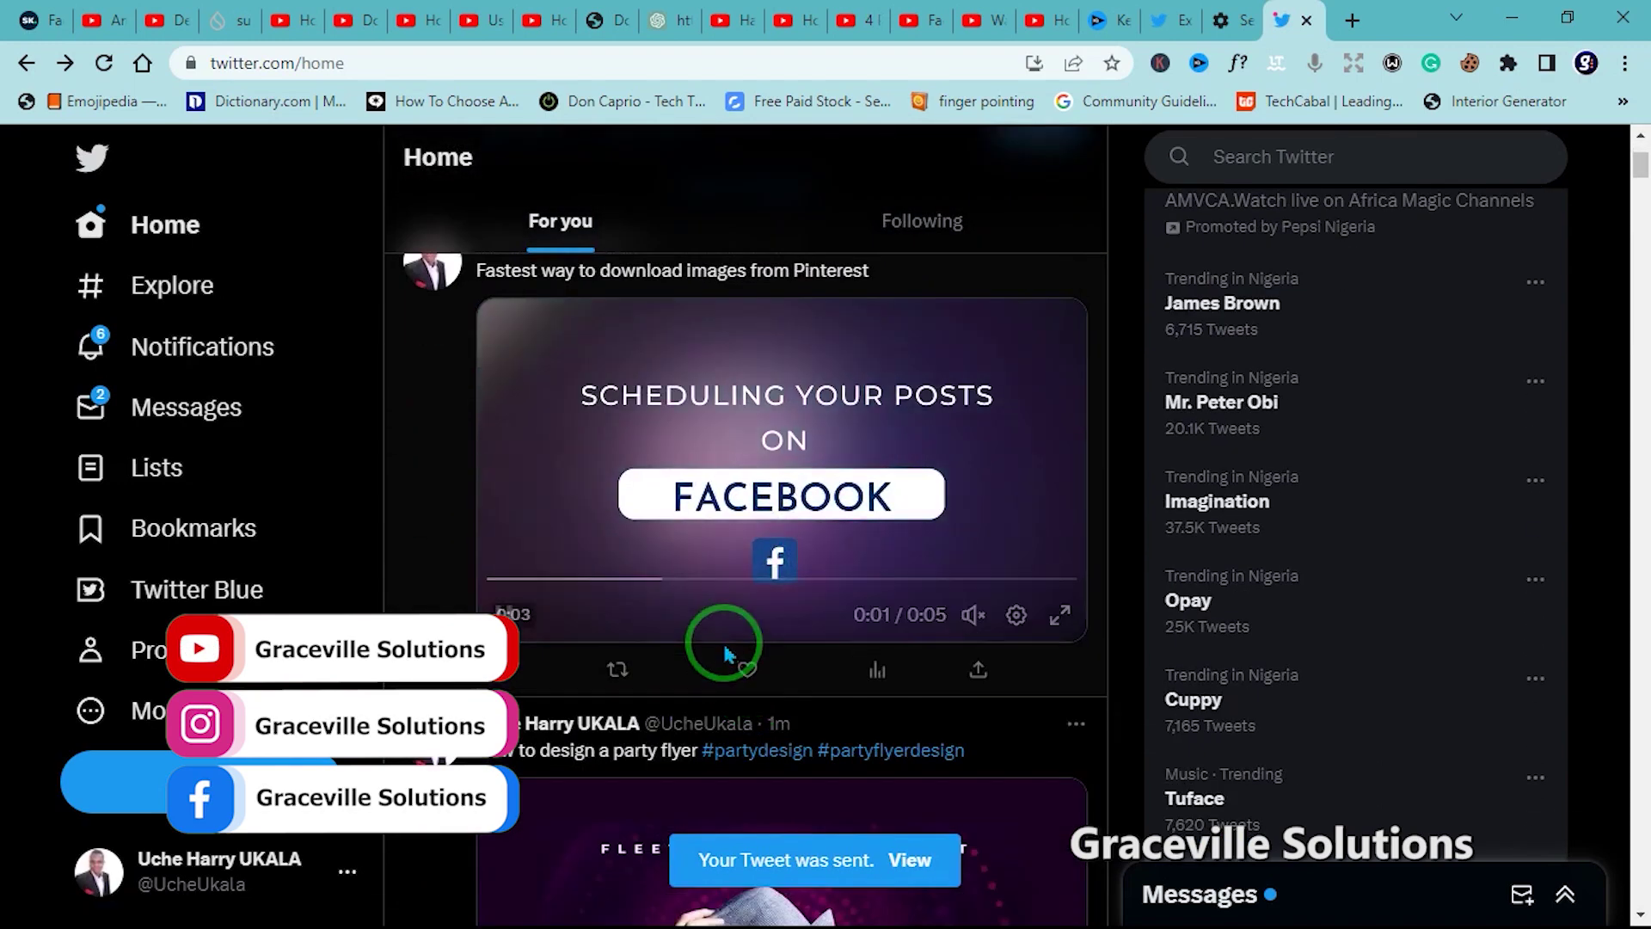
scroll(726, 654, "up", 1)
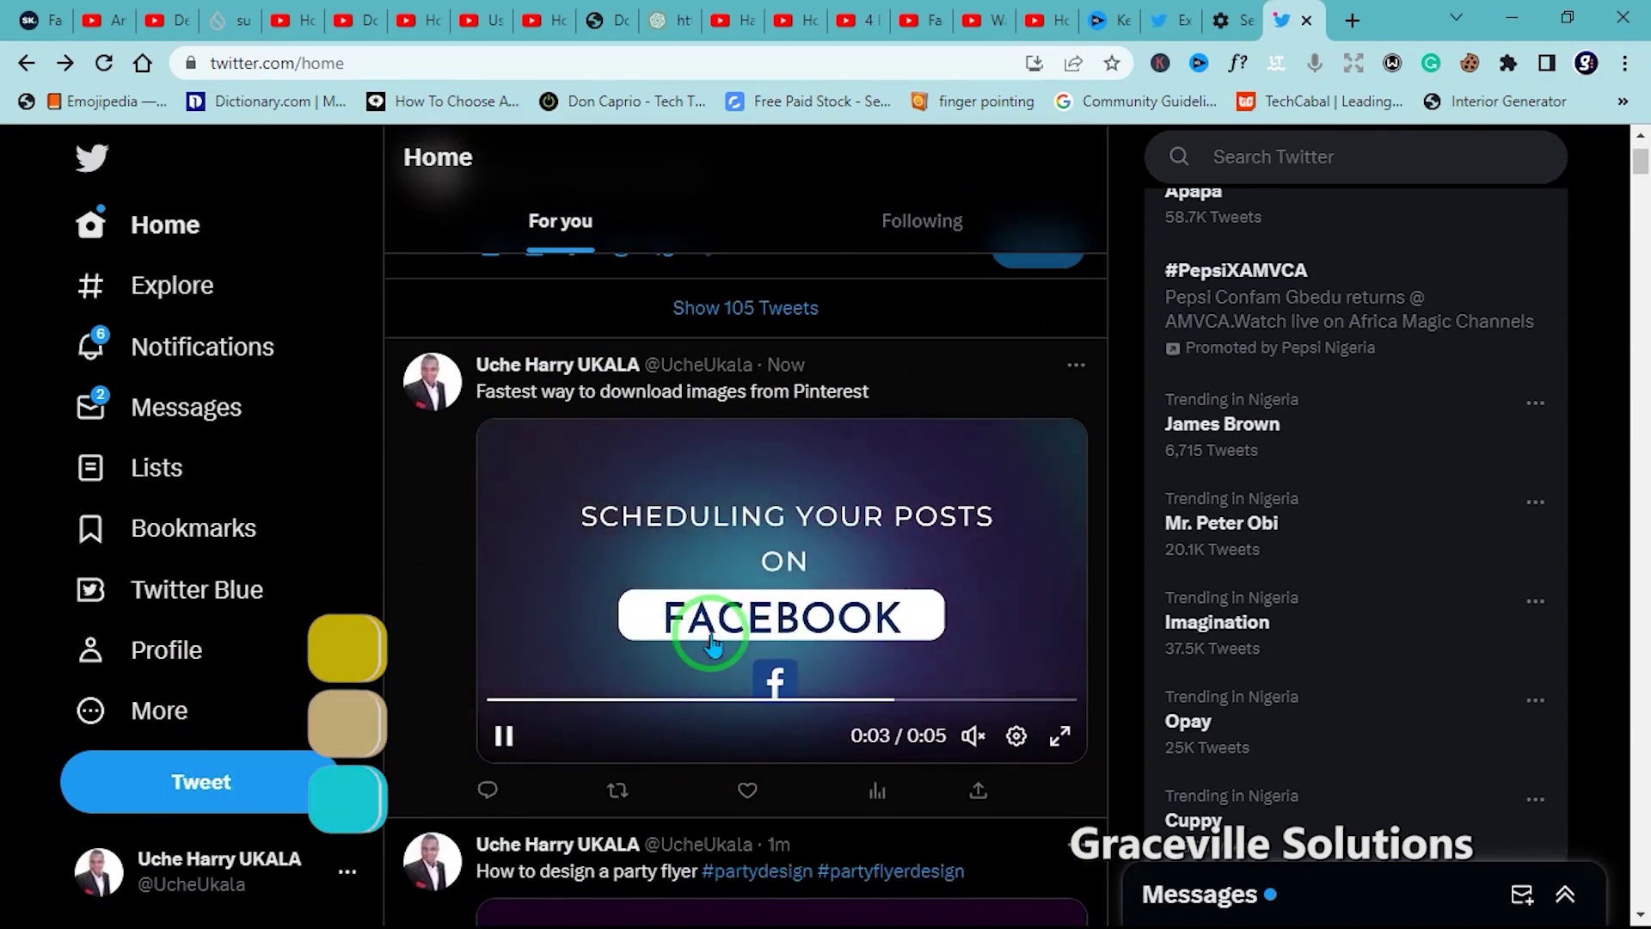
scroll(722, 645, "down", 1)
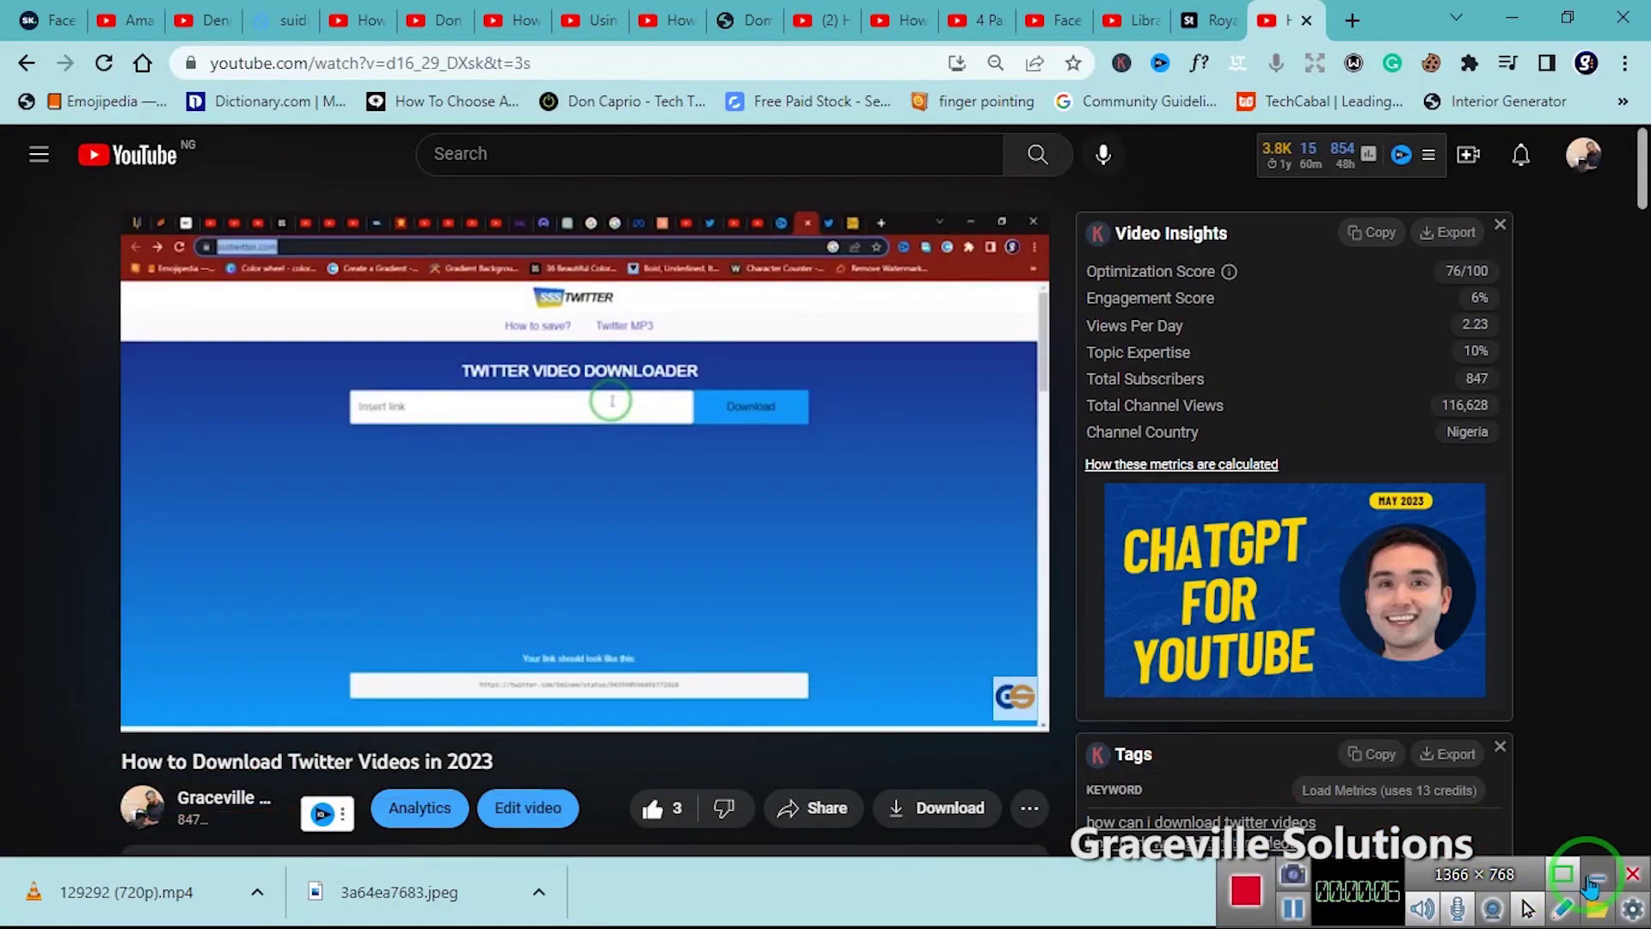
left_click_drag(225, 677, 196, 677)
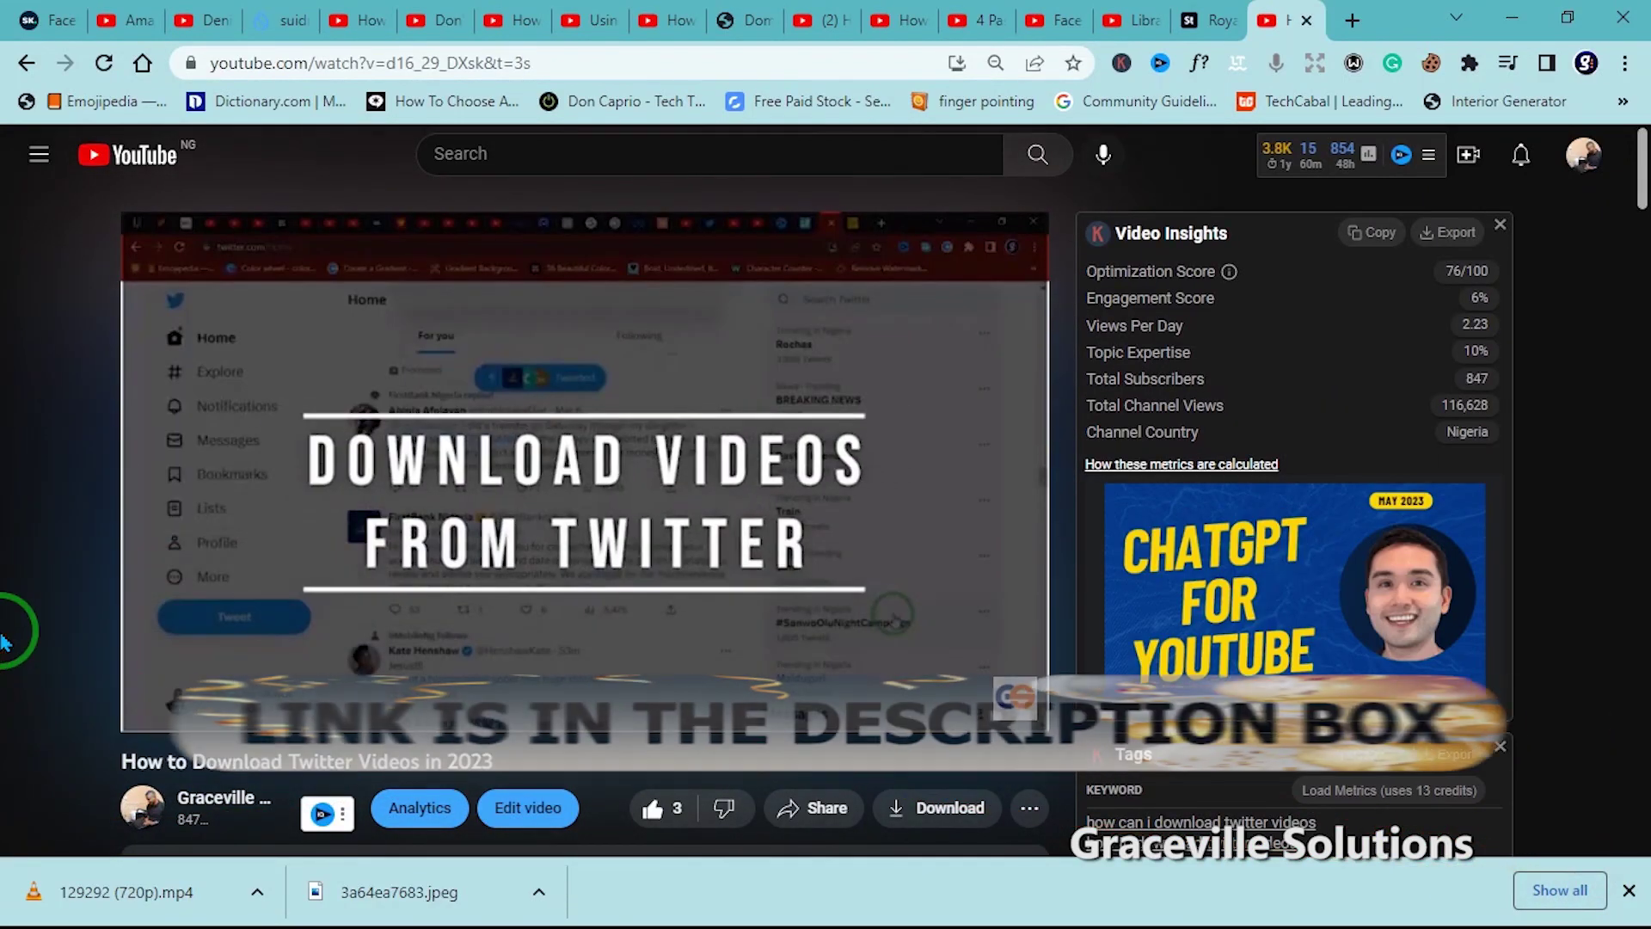
scroll(751, 544, "down", 4)
scroll(751, 545, "down", 5)
scroll(753, 545, "up", 10)
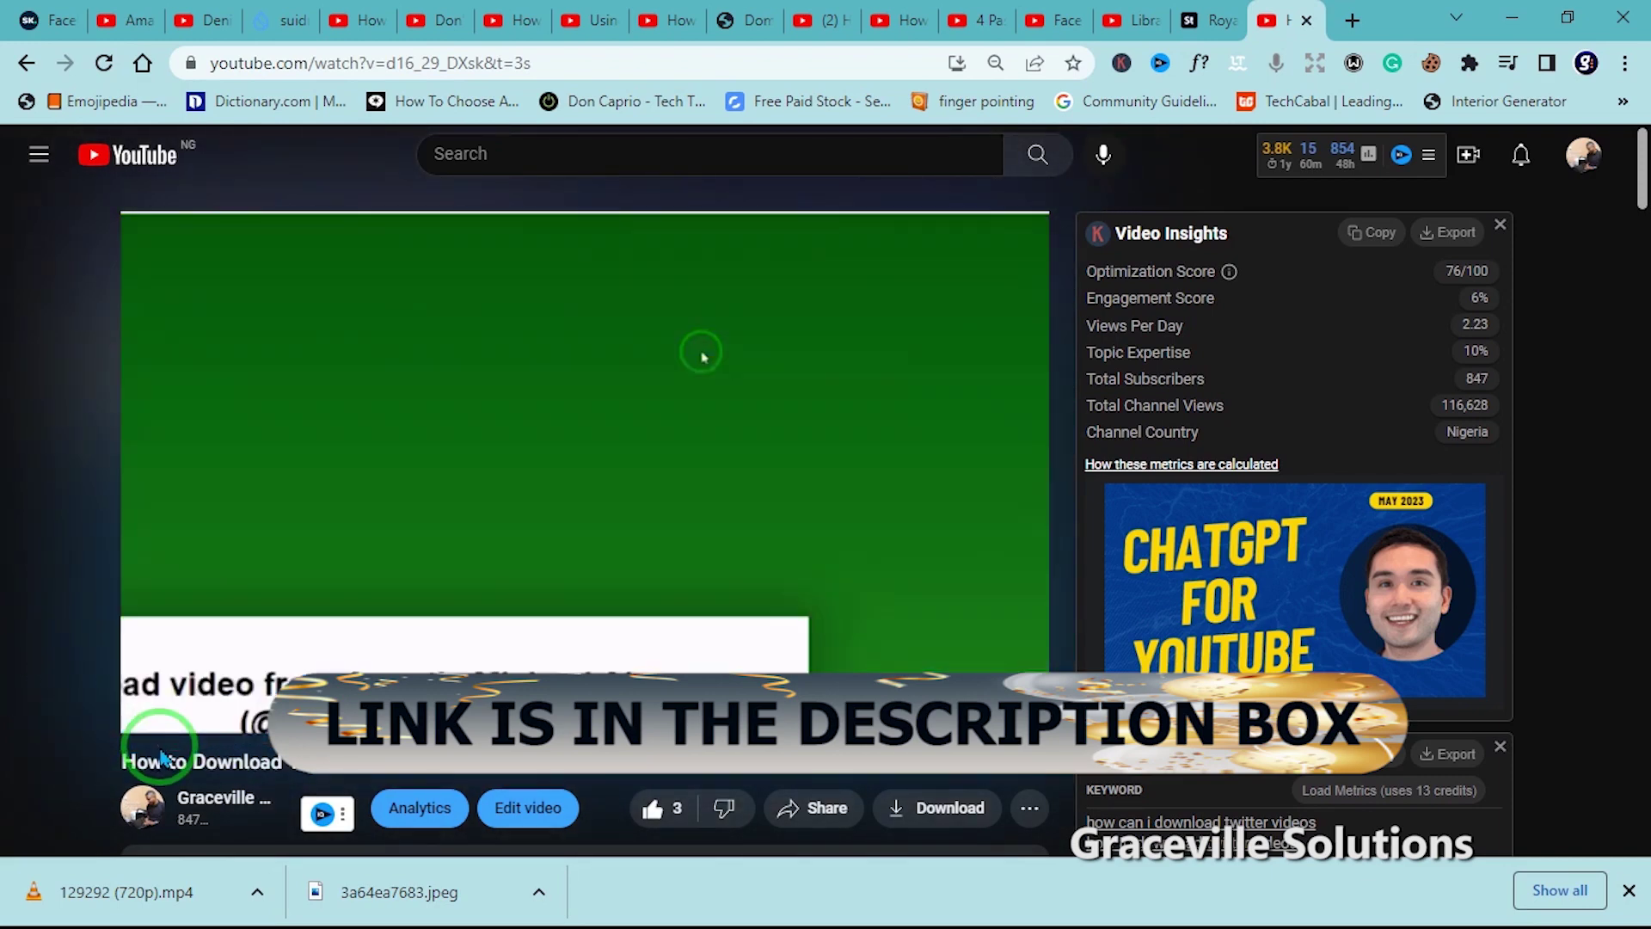
left_click(158, 707)
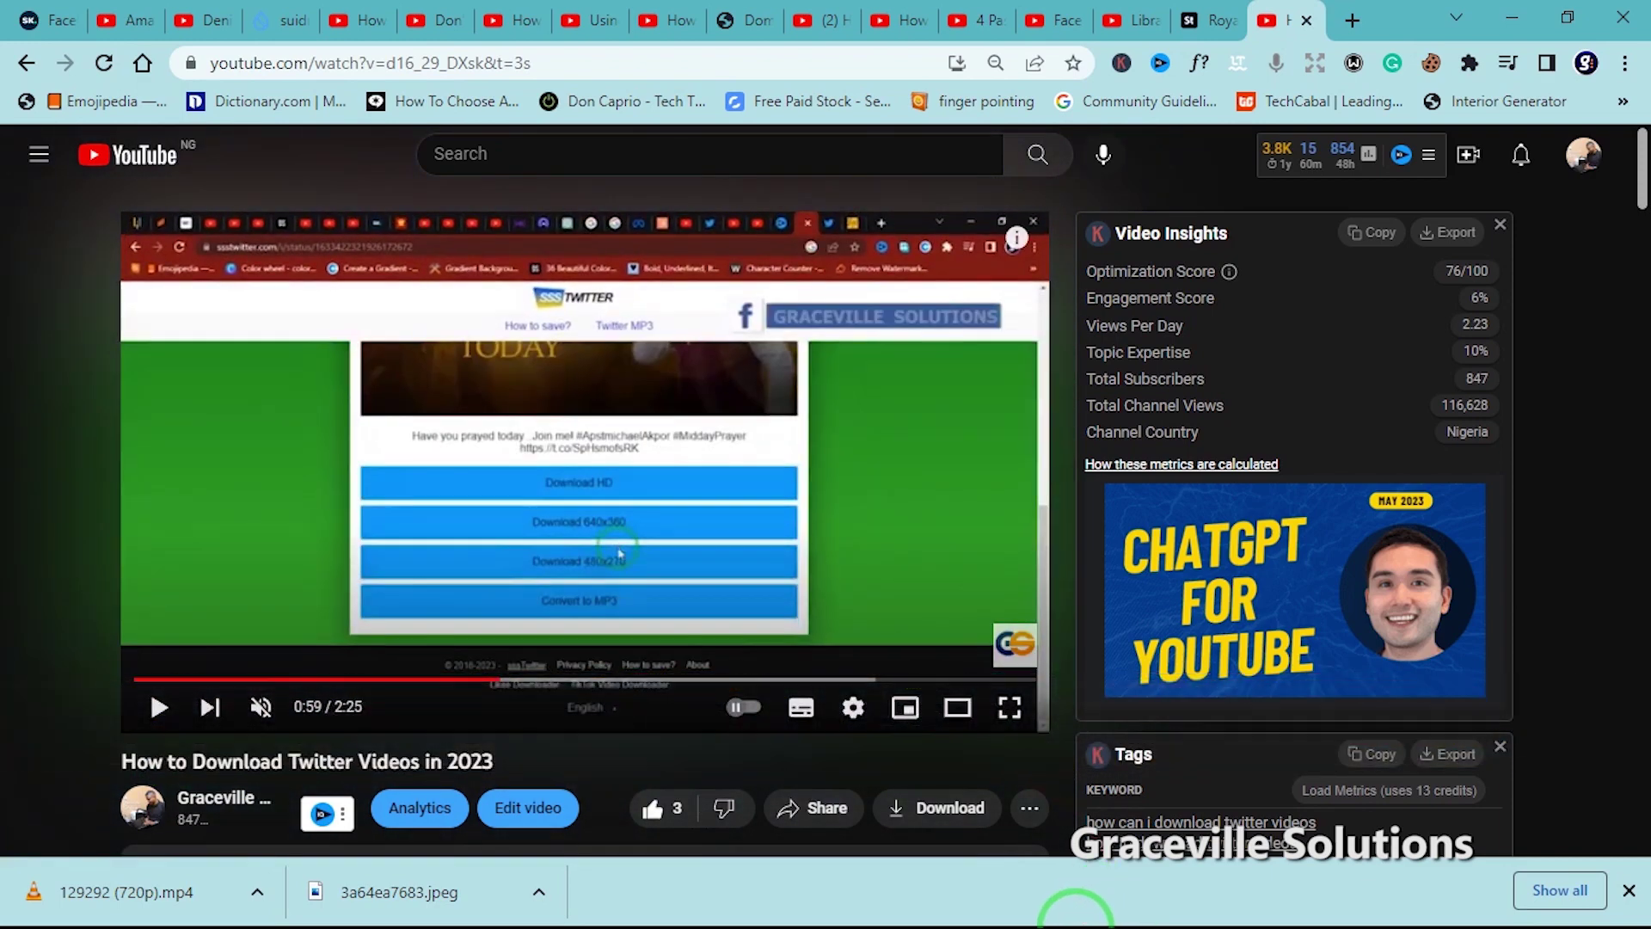